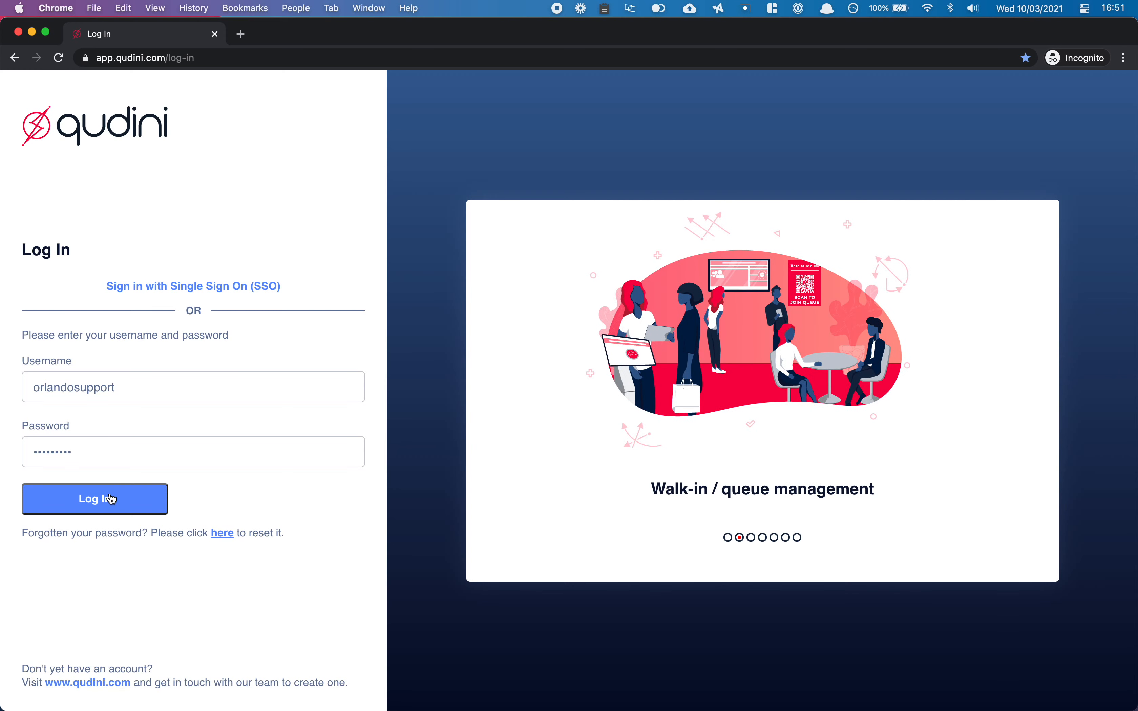
Log in to Qudini using the username and password already filled in.
{"action": "left_click", "coordinate": [111, 499]}
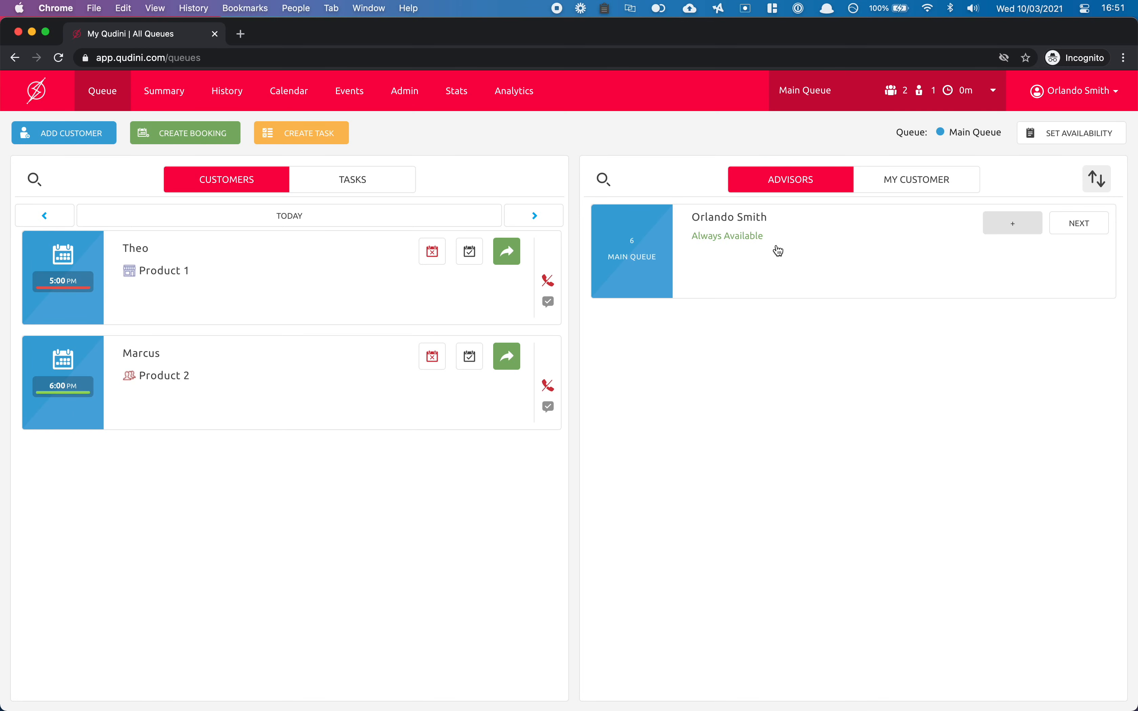
Give the location-5 staff member a 09:00 to 21 shift and save the availability.
{"action": "left_click", "coordinate": [1034, 136]}
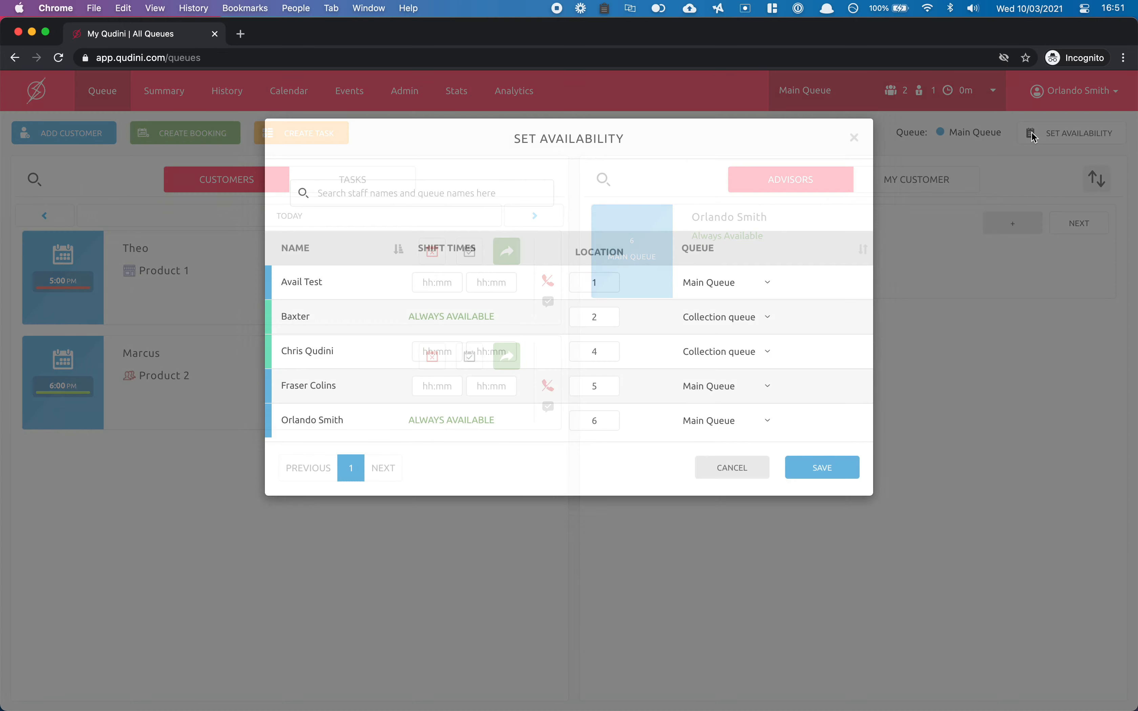
{"action": "left_click", "coordinate": [434, 390]}
{"action": "type", "text": "09:00"}
{"action": "key", "text": "Tab"}
{"action": "type", "text": "21"}
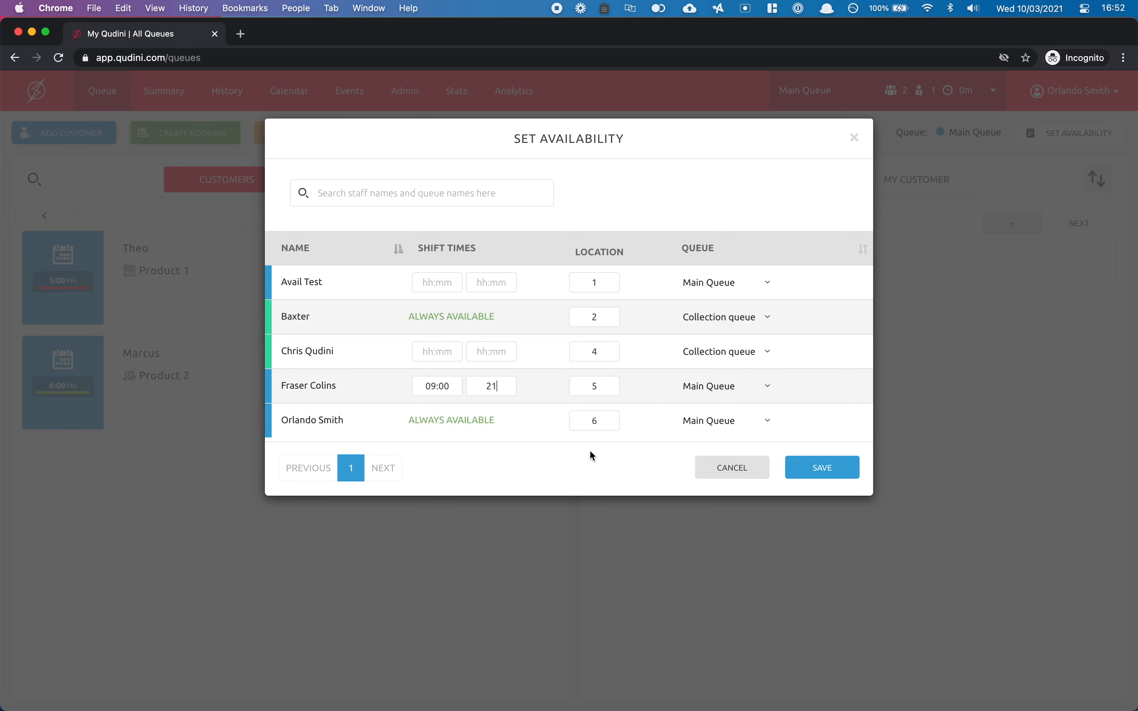
{"action": "left_click", "coordinate": [804, 471]}
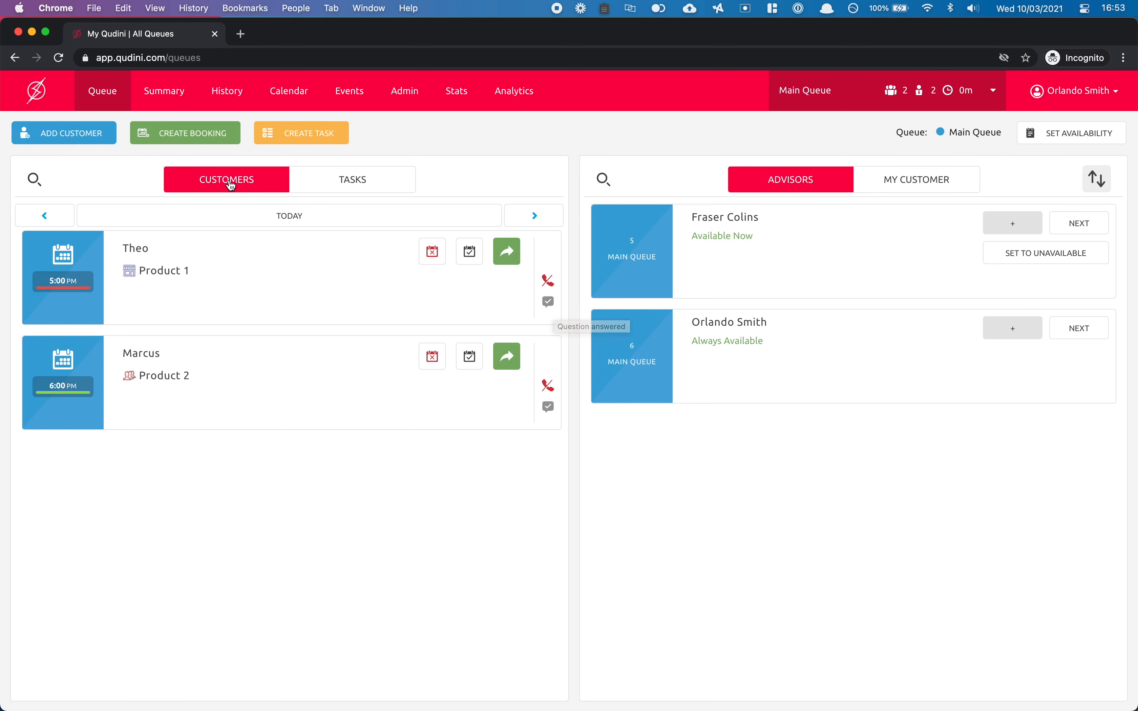
Begin a new booking with the Product 2 card selected and proceed to the Time step.
{"action": "left_click", "coordinate": [159, 138]}
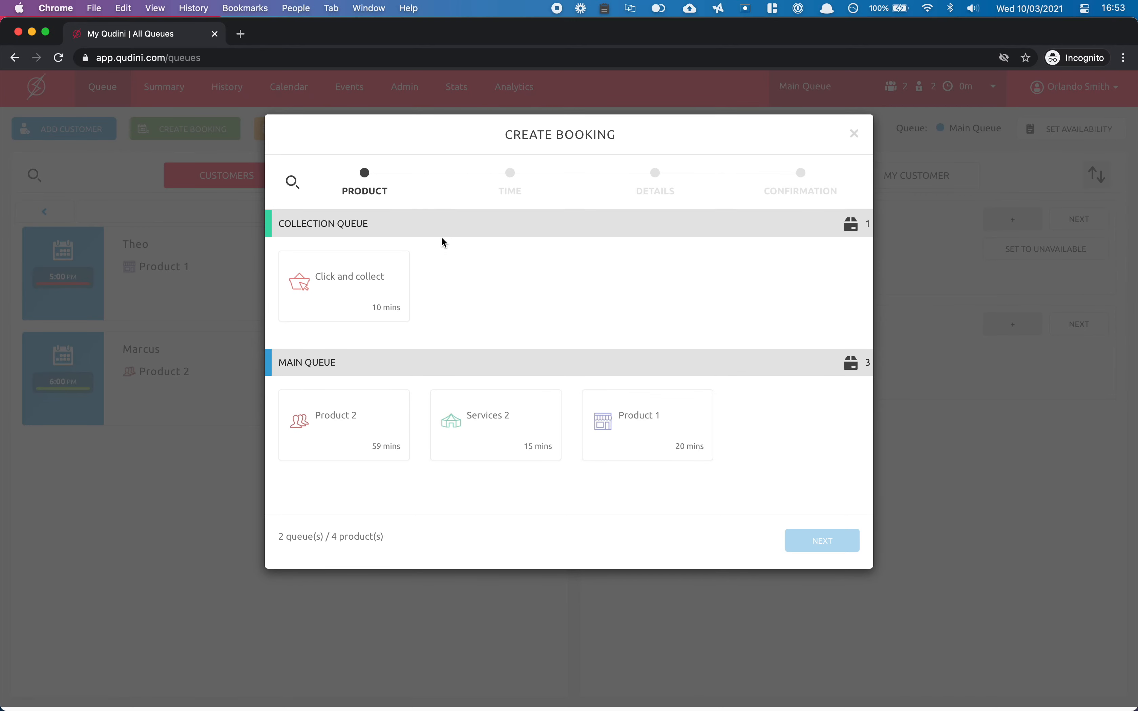
{"action": "left_click", "coordinate": [376, 418]}
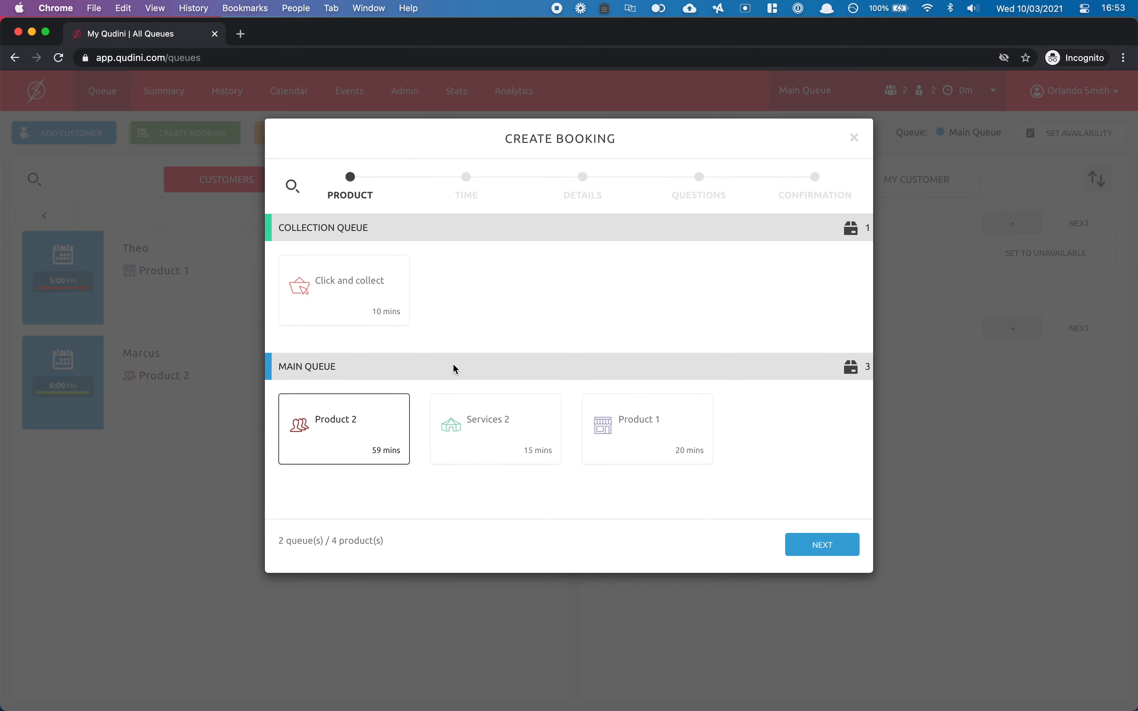
{"action": "left_click", "coordinate": [829, 541]}
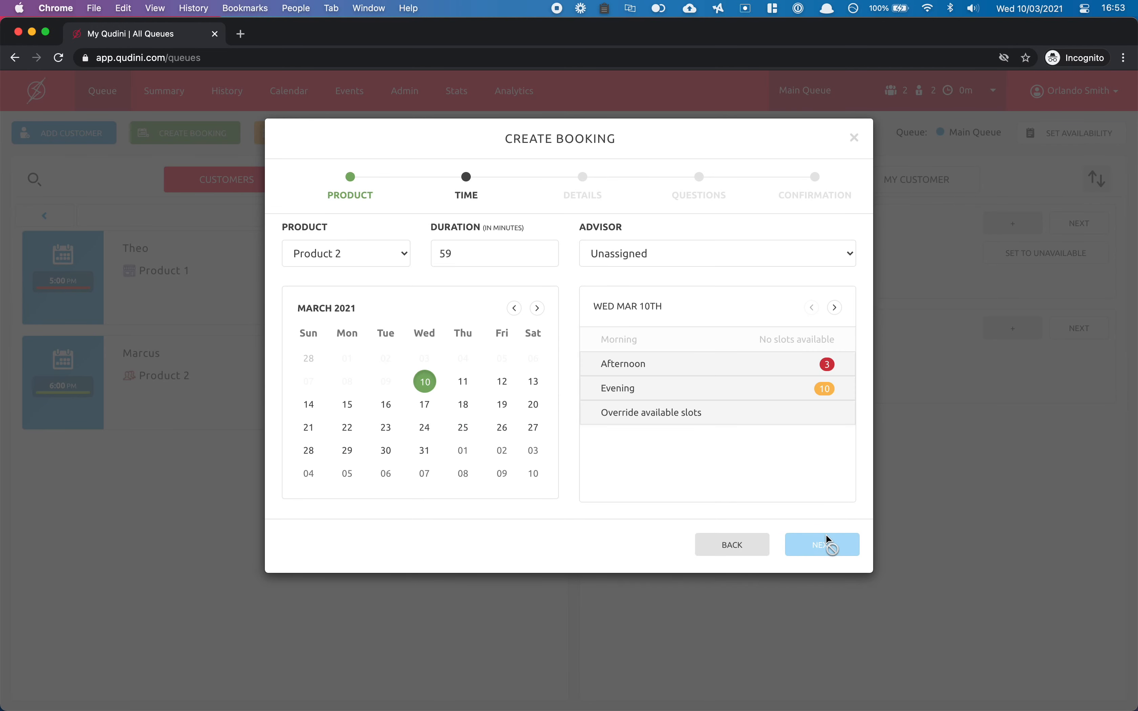
Pick Friday 12 March and try the 12:20 PM afternoon slot with an advisor.
{"action": "left_click", "coordinate": [465, 383]}
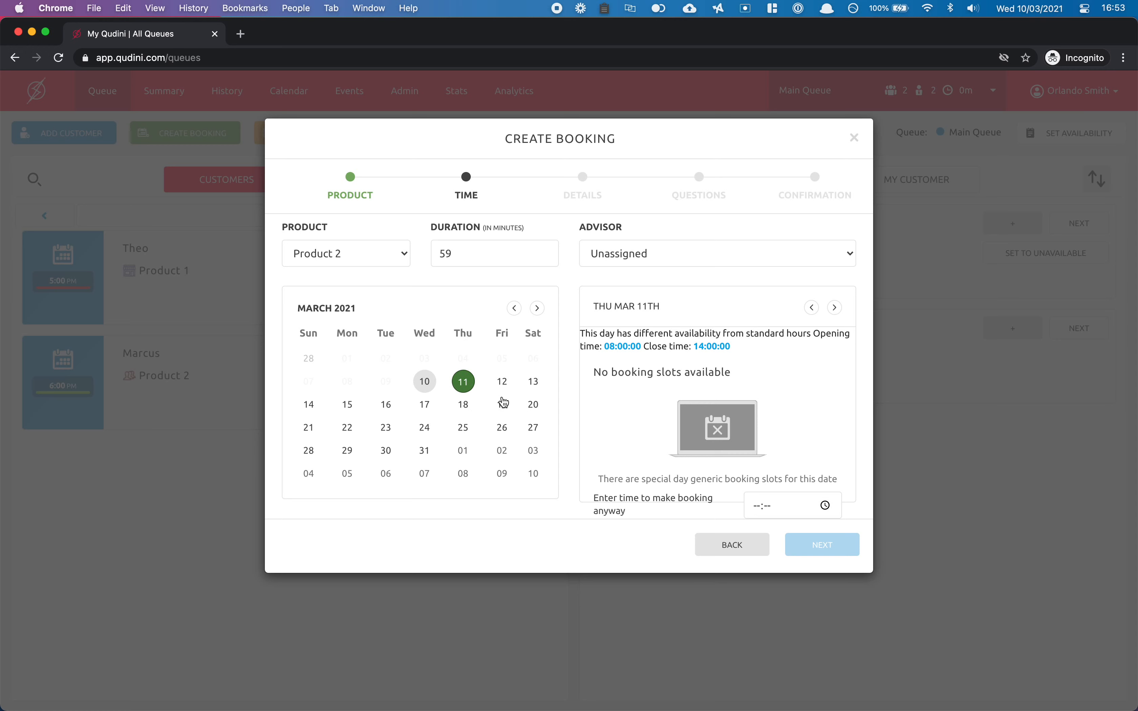
{"action": "left_click", "coordinate": [504, 381]}
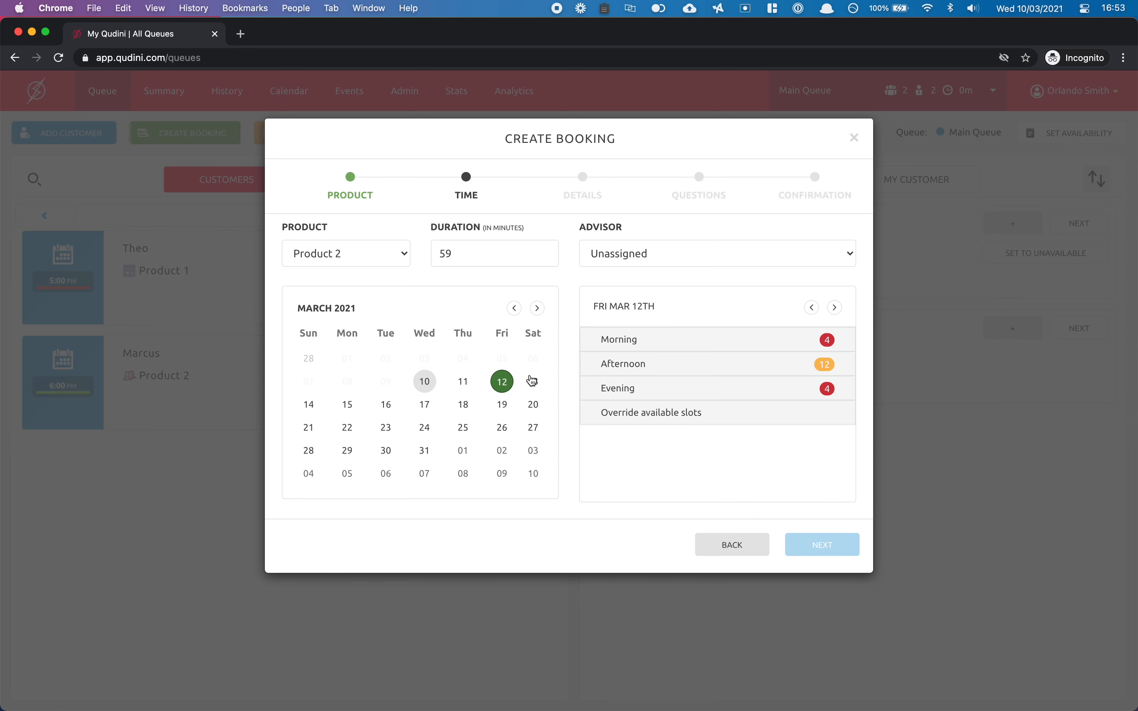
{"action": "left_click", "coordinate": [656, 369]}
{"action": "left_click", "coordinate": [648, 398]}
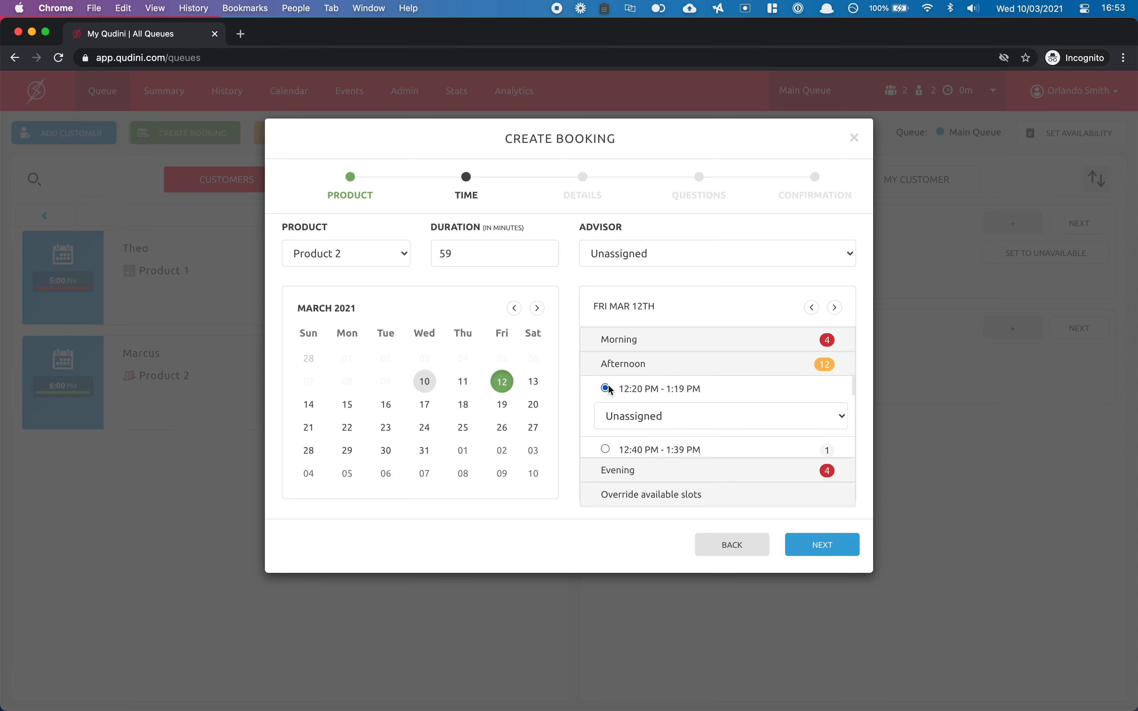
{"action": "left_click", "coordinate": [653, 419]}
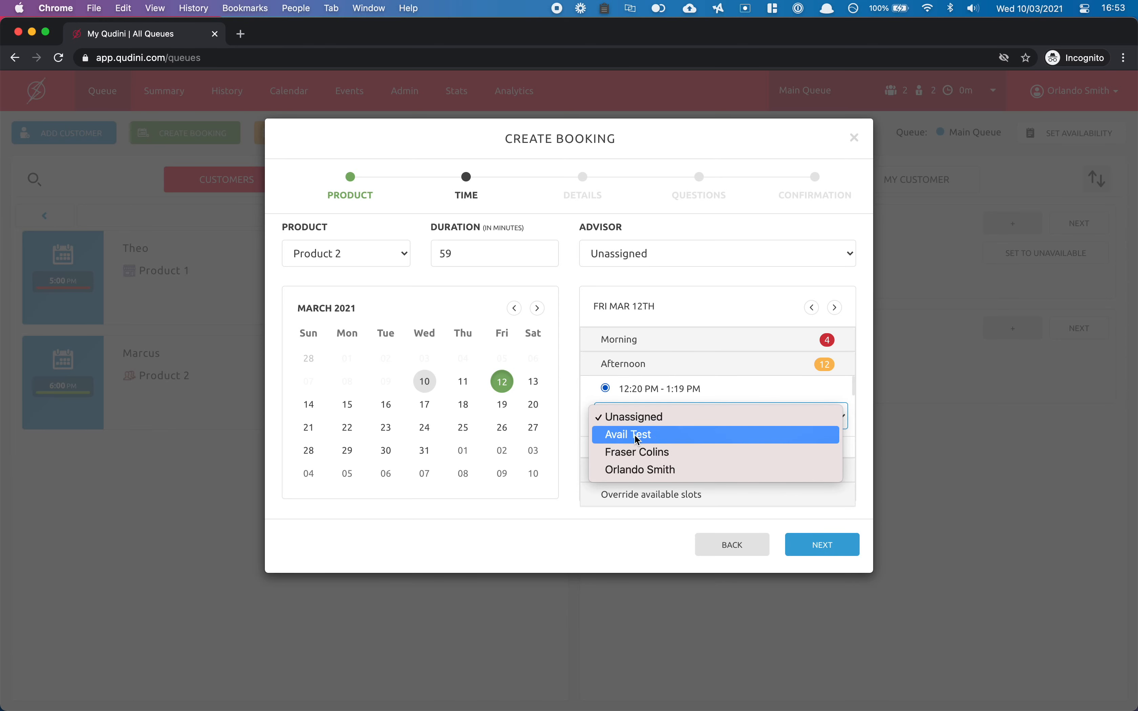
{"action": "left_click", "coordinate": [635, 471]}
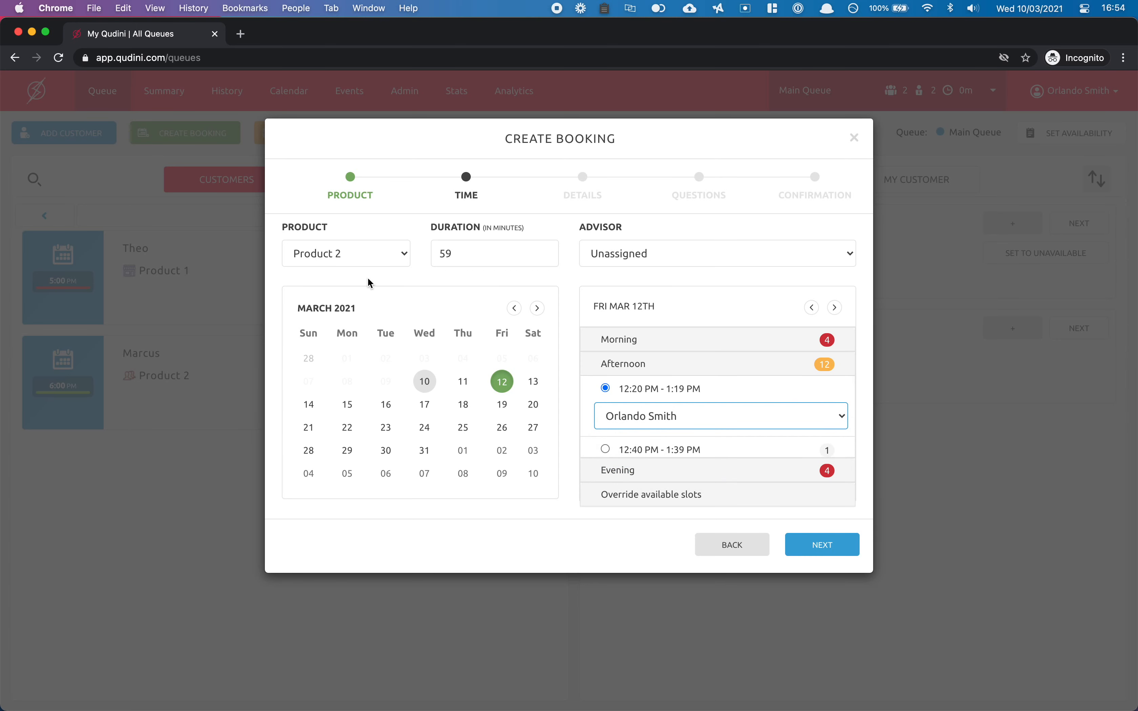
Keep Product 2 at 59 minutes, assign the booking's advisor, and take the 1:40–2:39 PM slot.
{"action": "left_click", "coordinate": [338, 261]}
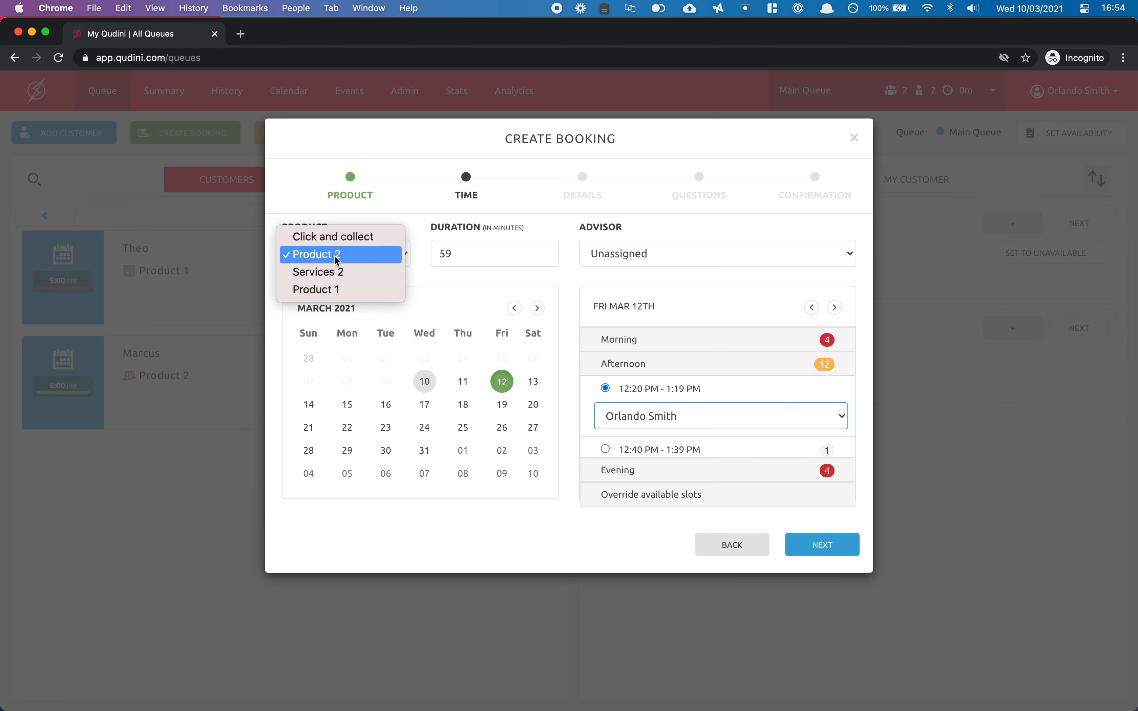
{"action": "left_click", "coordinate": [441, 277]}
{"action": "double_click", "coordinate": [467, 262]}
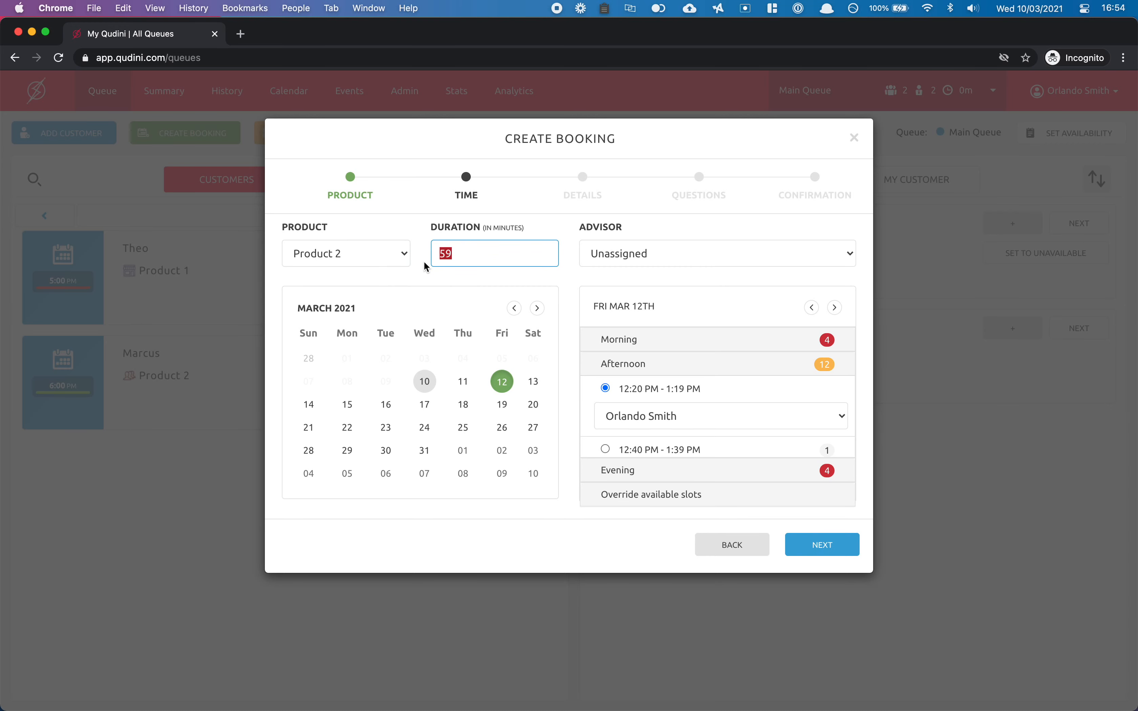
{"action": "left_click", "coordinate": [534, 292]}
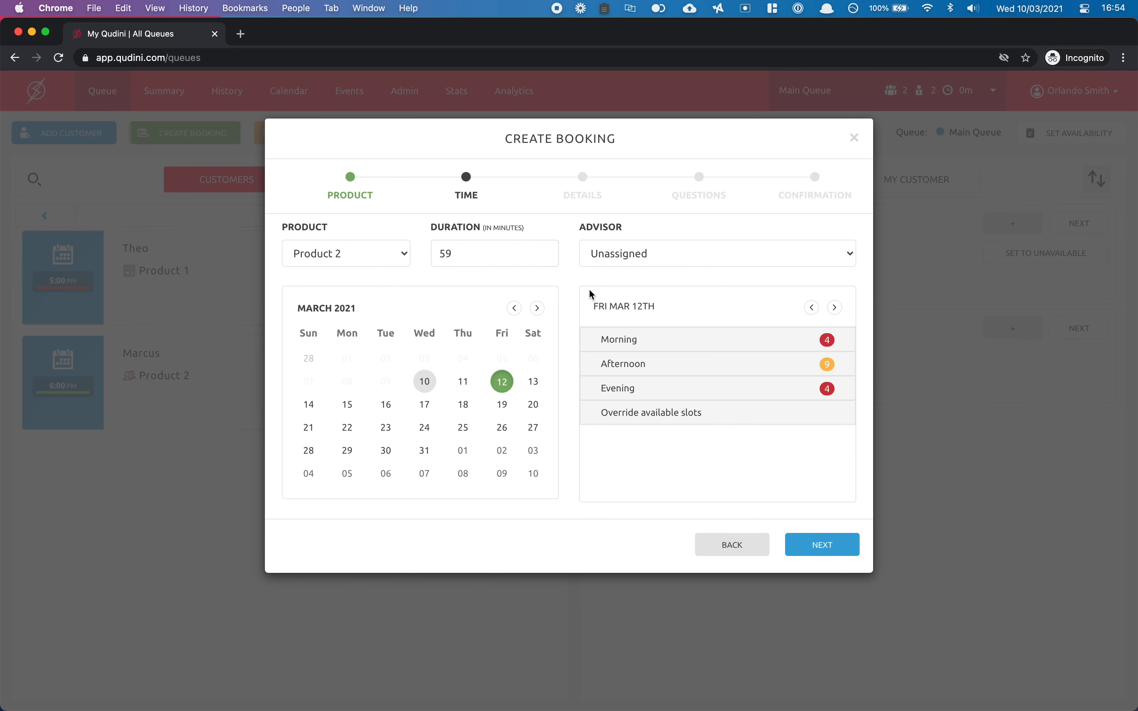
{"action": "left_click", "coordinate": [650, 266]}
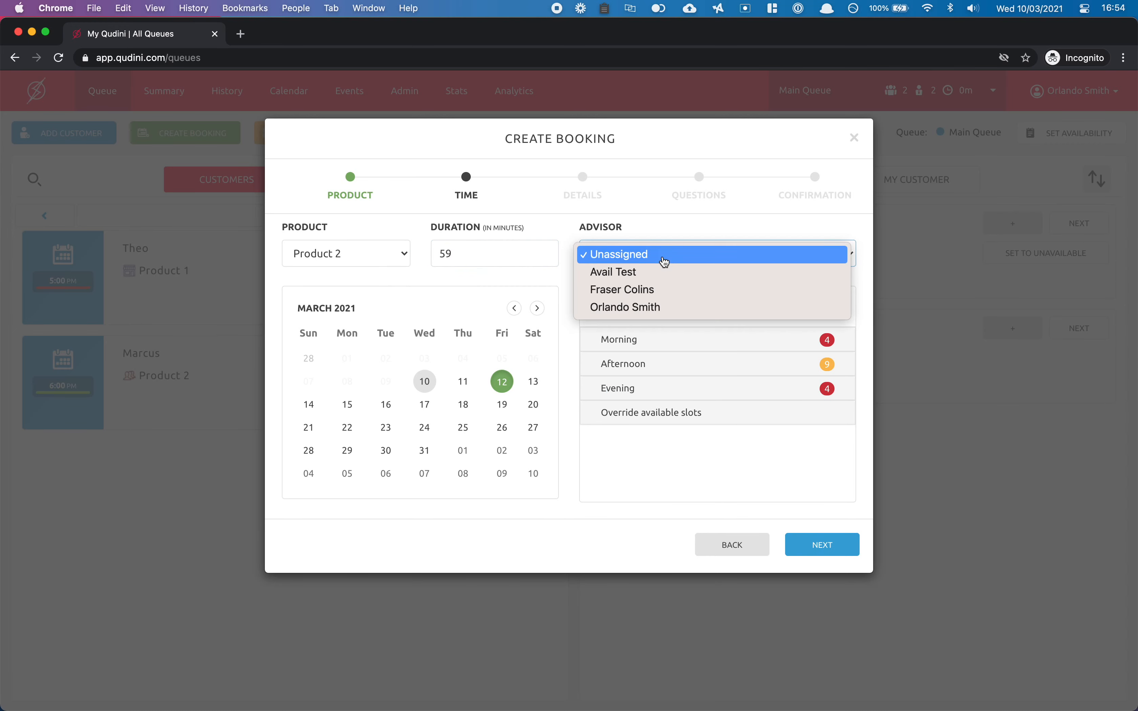
{"action": "left_click", "coordinate": [622, 309]}
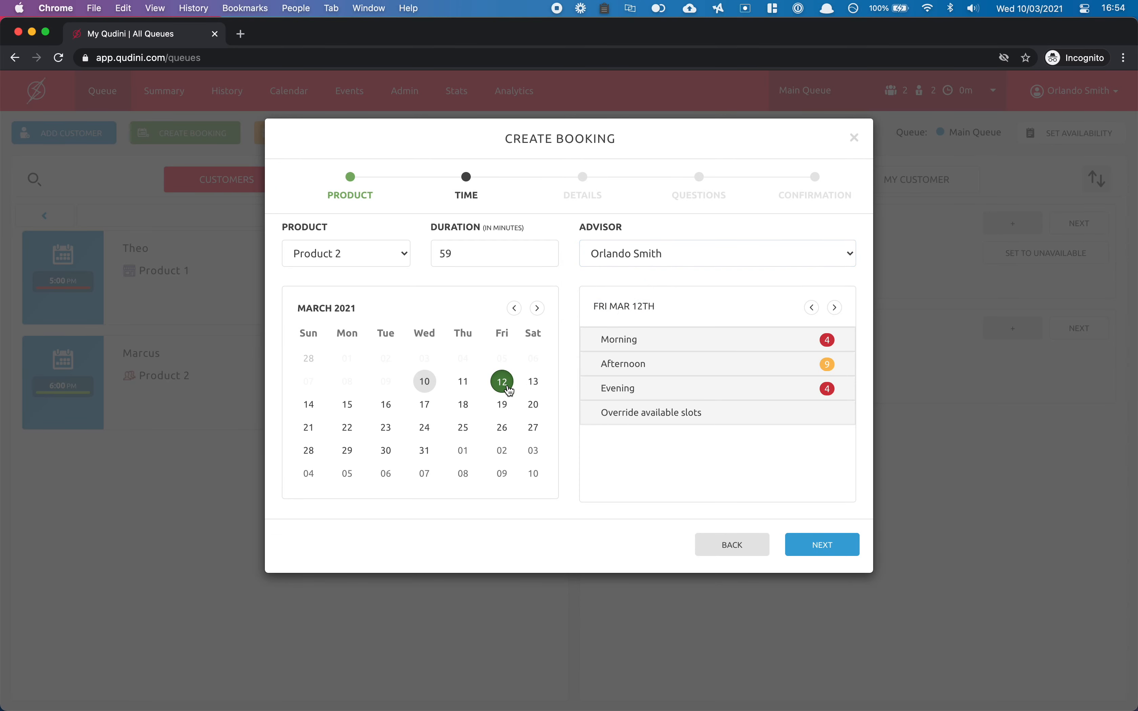
{"action": "left_click", "coordinate": [627, 368]}
{"action": "left_click", "coordinate": [630, 417]}
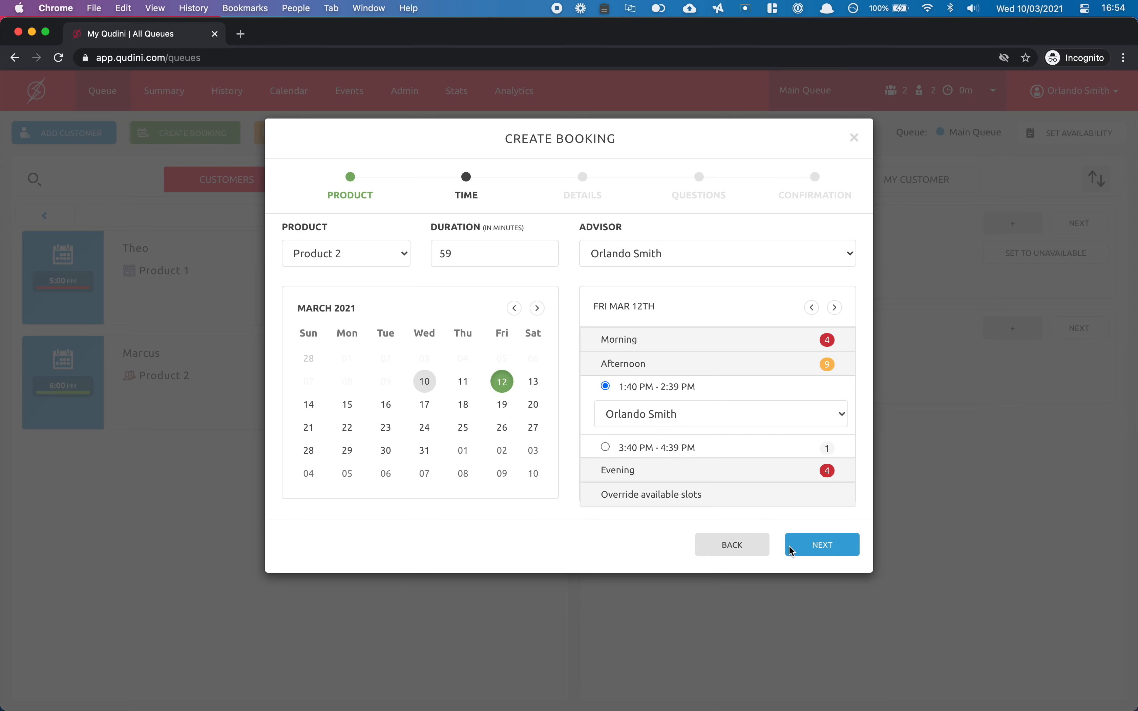
{"action": "left_click", "coordinate": [822, 547]}
Enter the customer's first and last name, e-mail address, and the note 'Wants to discuss X'.
{"action": "left_click", "coordinate": [387, 263]}
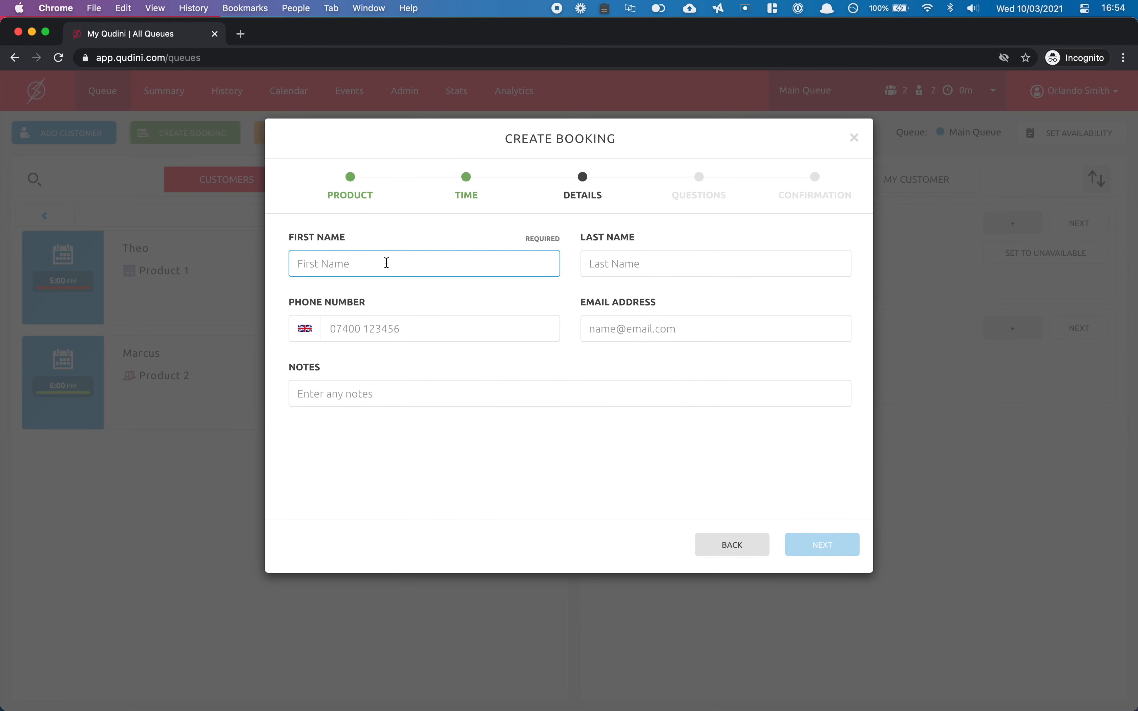
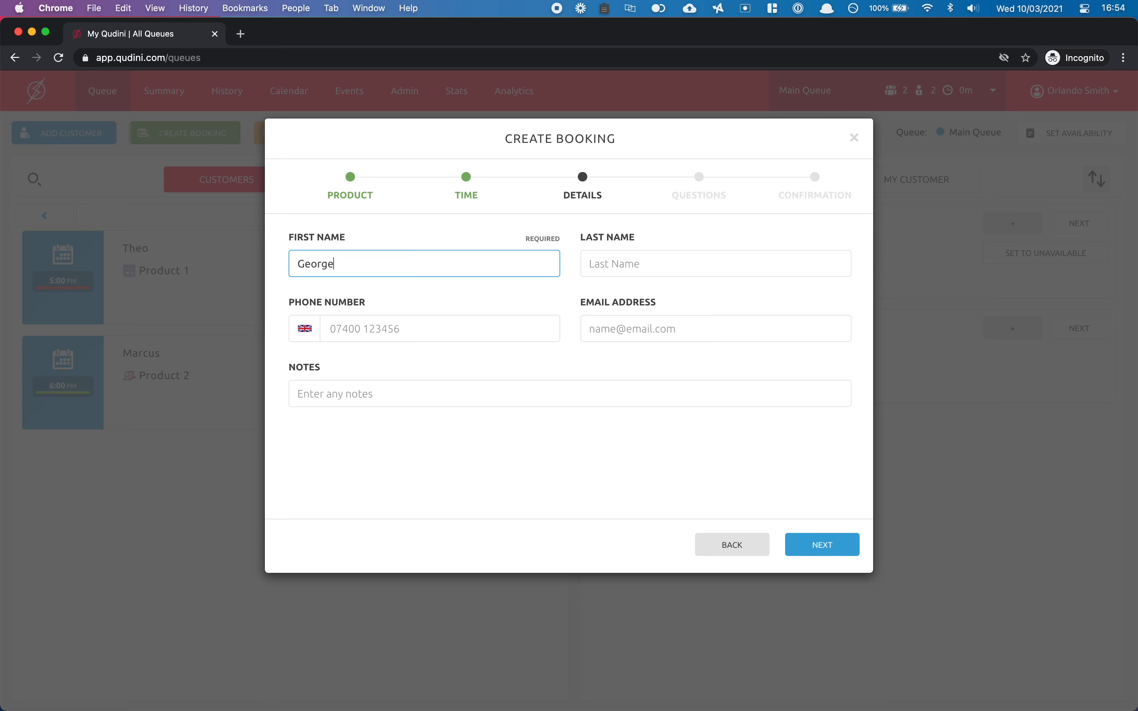
{"action": "key", "text": "Tab"}
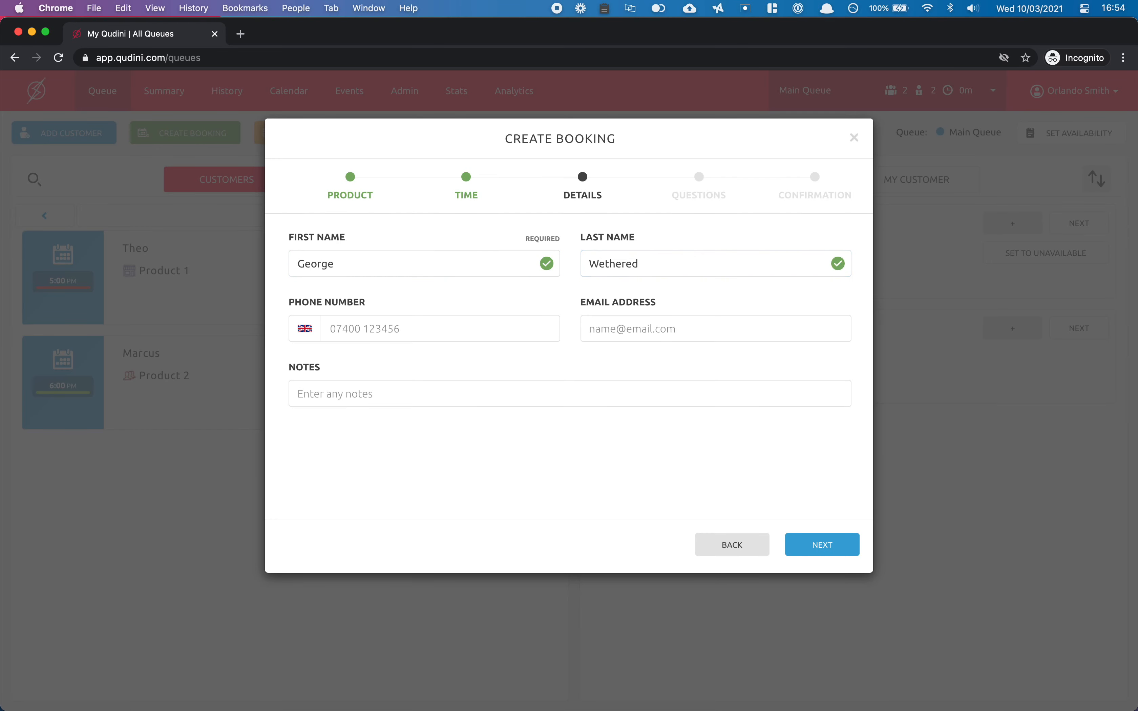
{"action": "key", "text": "Tab"}
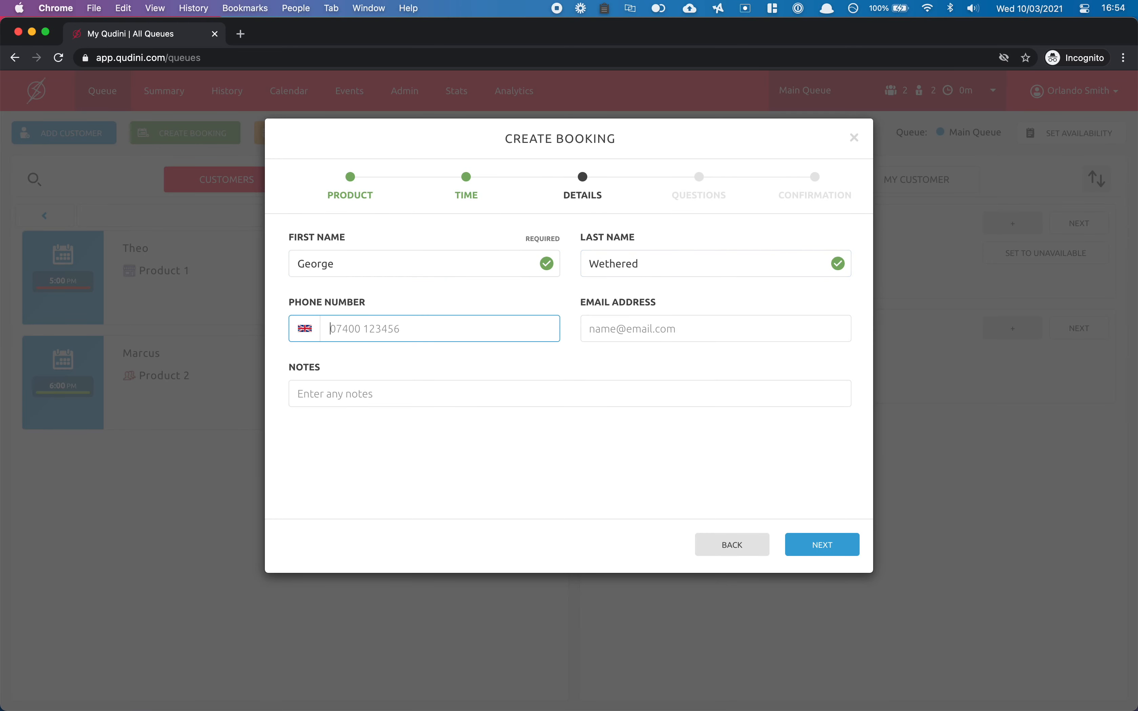
{"action": "left_click", "coordinate": [615, 344]}
{"action": "left_click", "coordinate": [623, 318]}
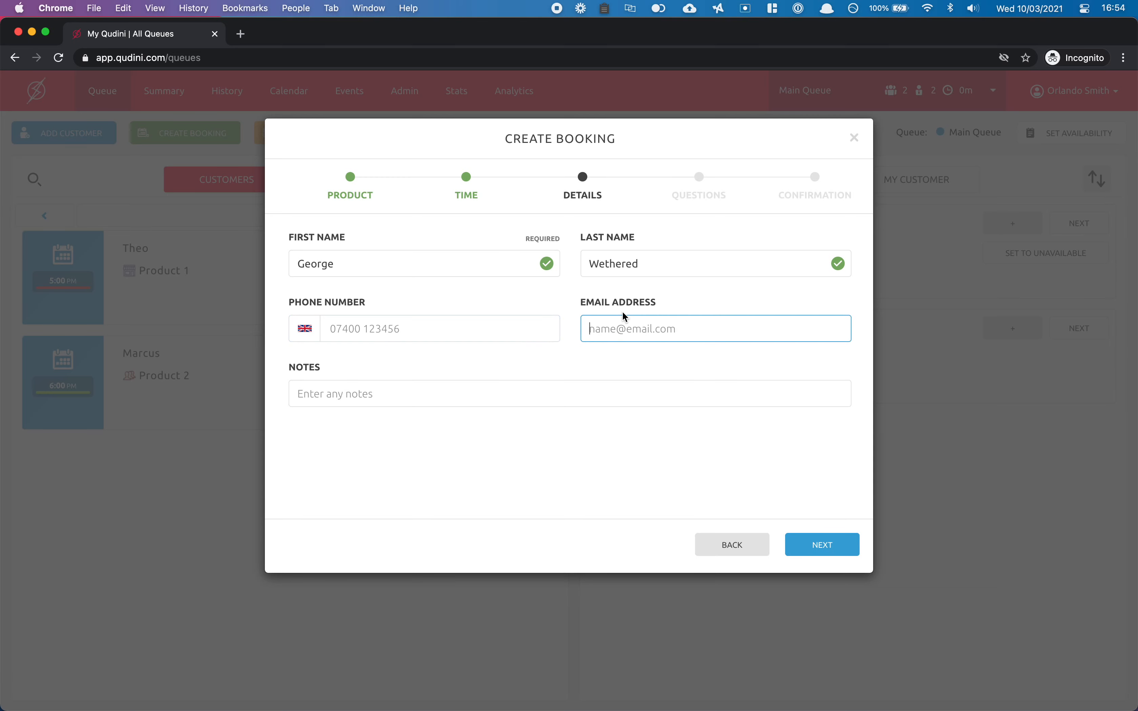
{"action": "key", "text": "Tab"}
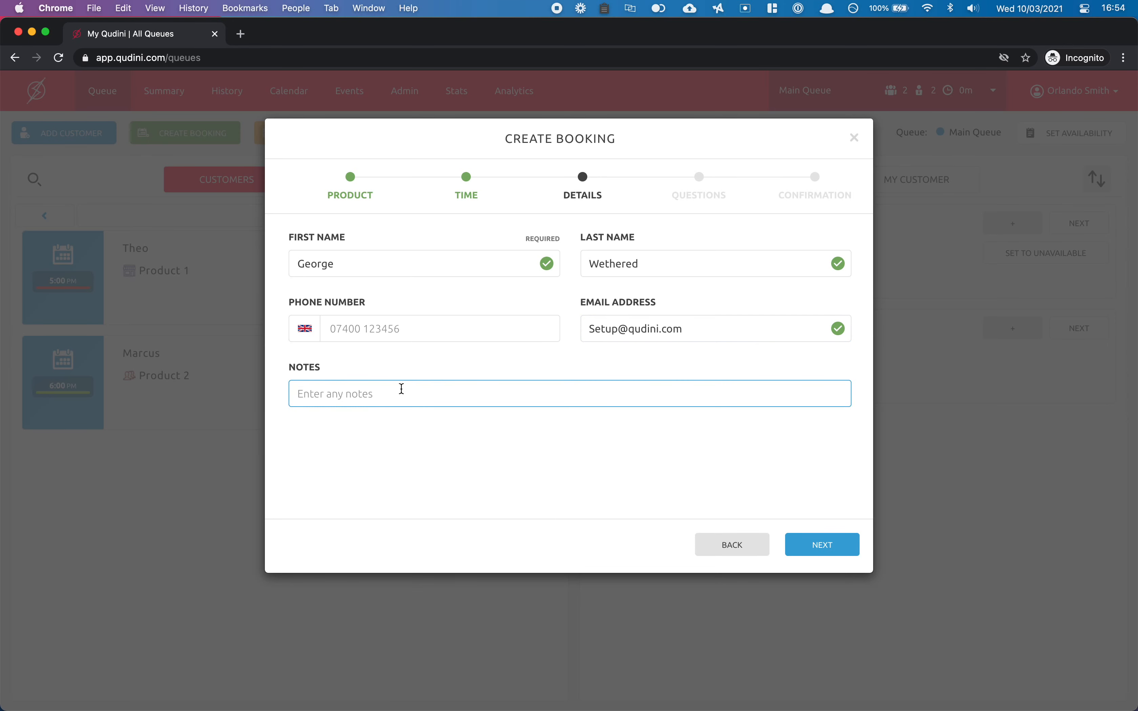
{"action": "type", "text": "Wants to discuss X"}
Answer the booking questions with a loyalty card number and Yes to a previous visit.
{"action": "left_click", "coordinate": [819, 560]}
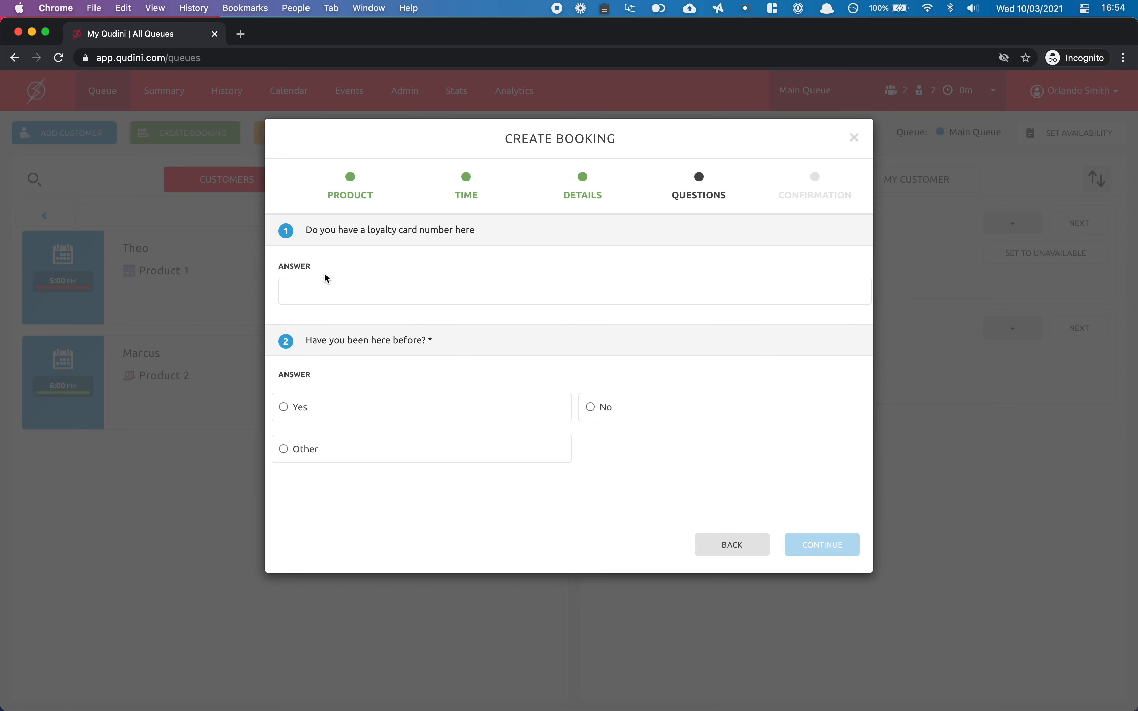
{"action": "left_click", "coordinate": [328, 290]}
{"action": "type", "text": "1234"}
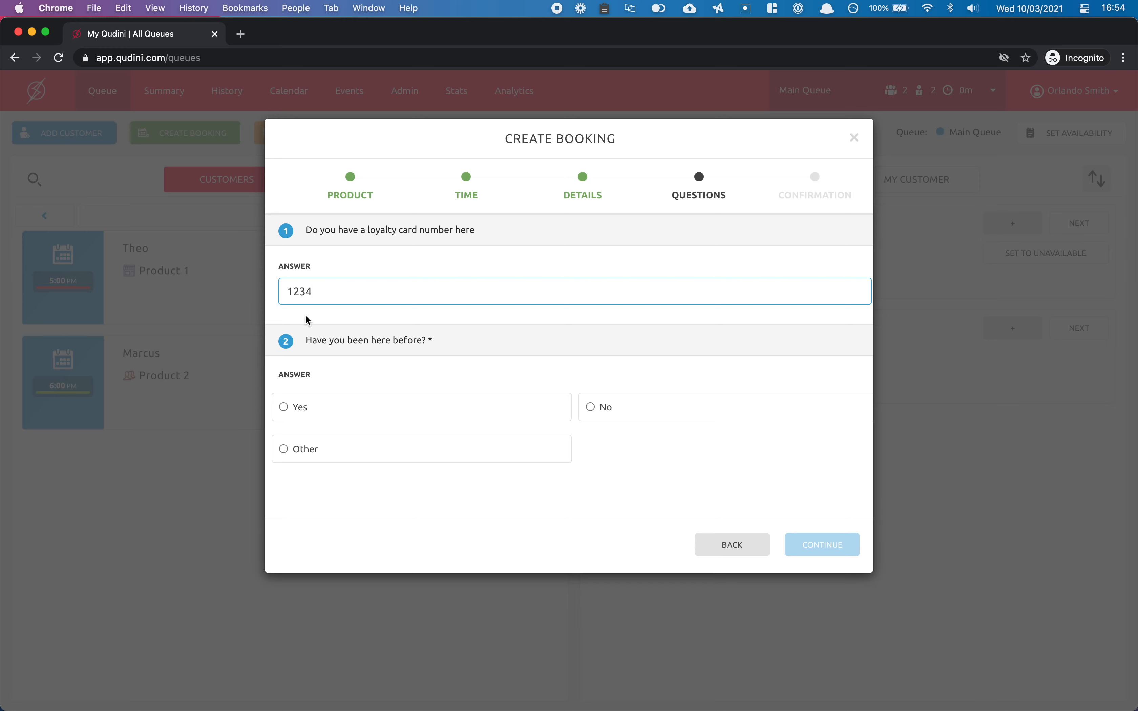
{"action": "left_click", "coordinate": [279, 413]}
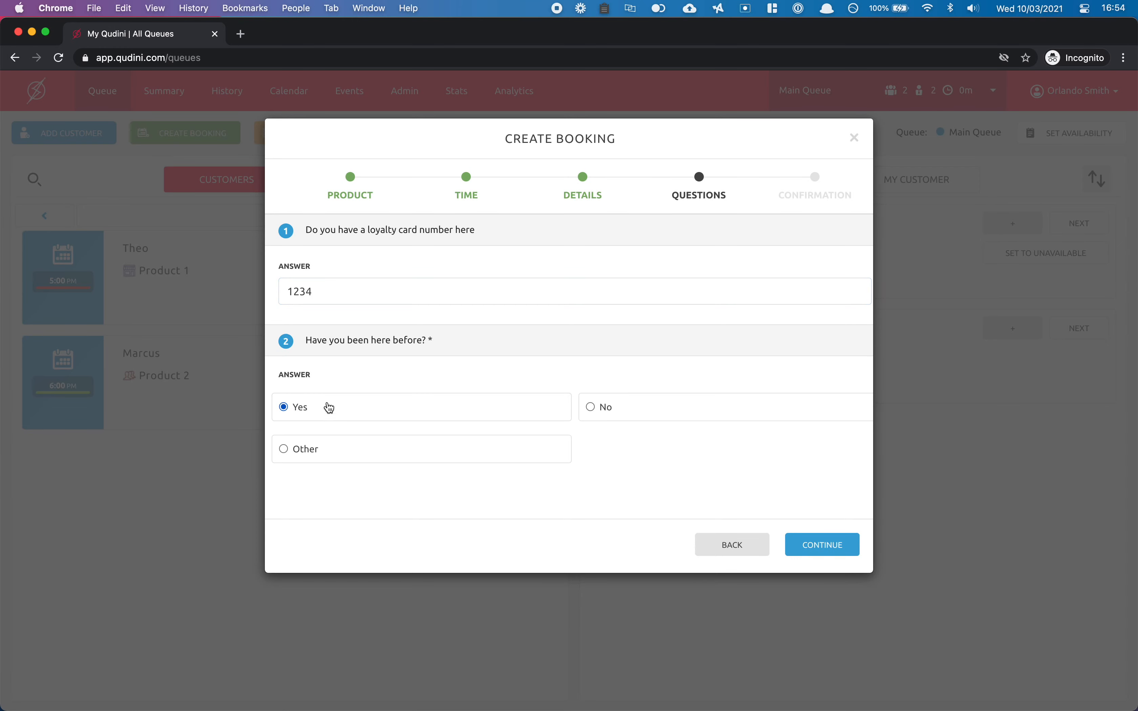
Confirm and create the Friday 12 March 1:40 PM booking, then dismiss the success message.
{"action": "left_click", "coordinate": [817, 548]}
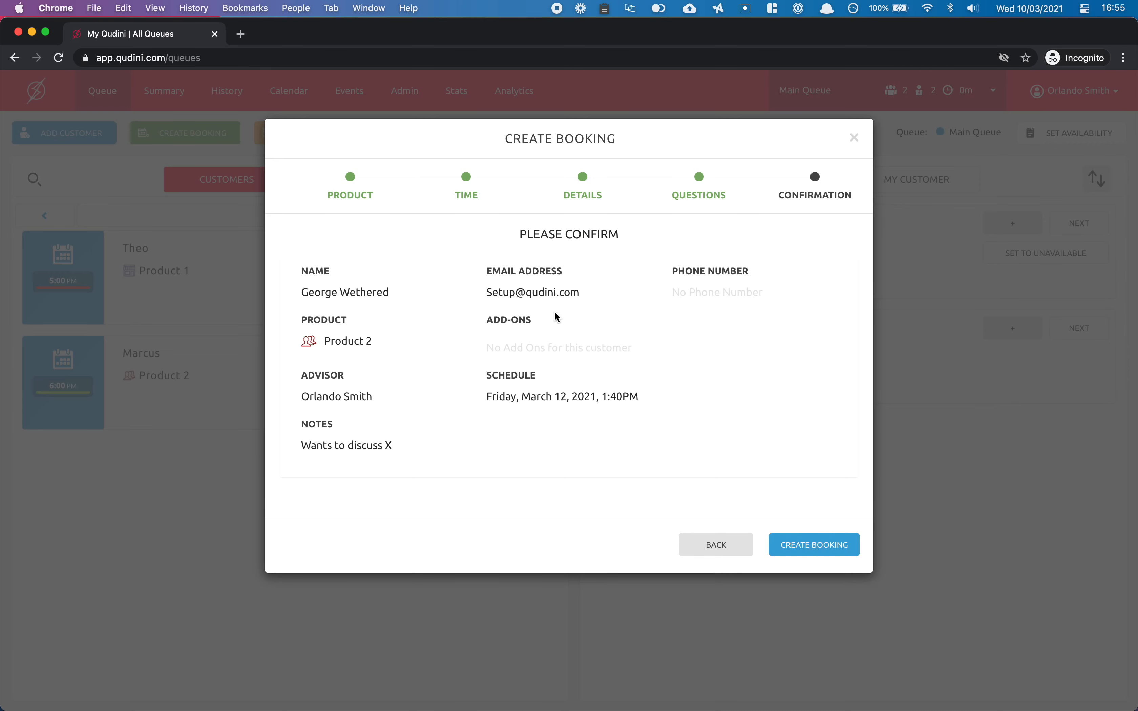
{"action": "left_click", "coordinate": [812, 548]}
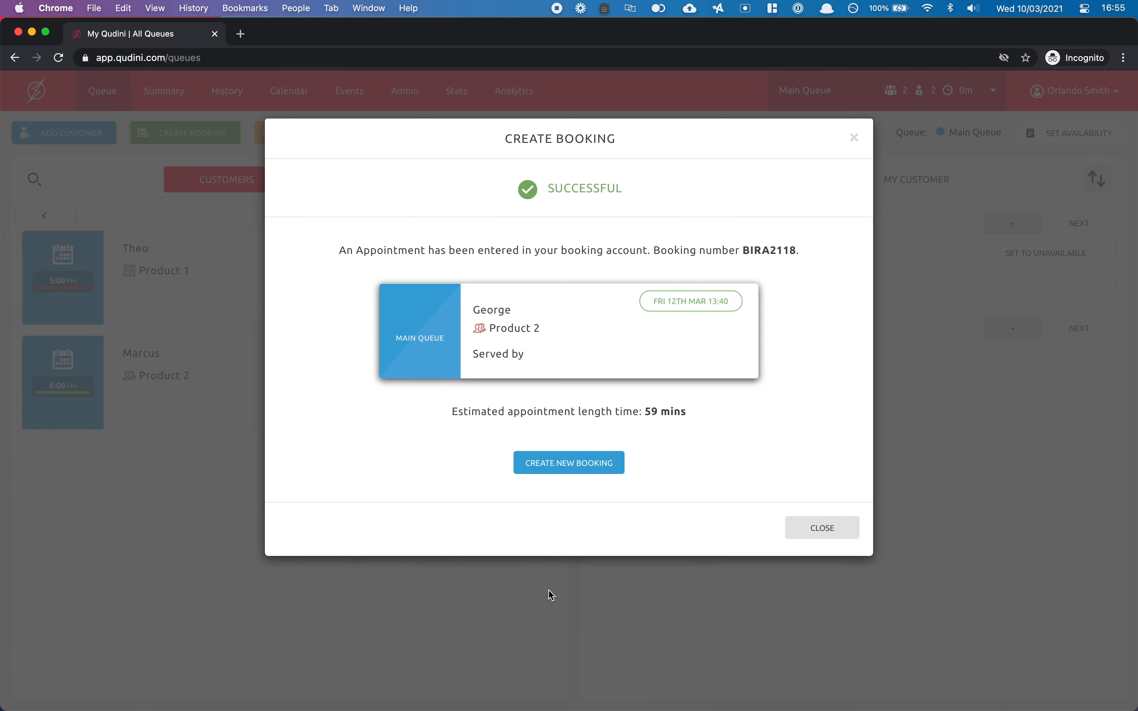
{"action": "left_click", "coordinate": [813, 527]}
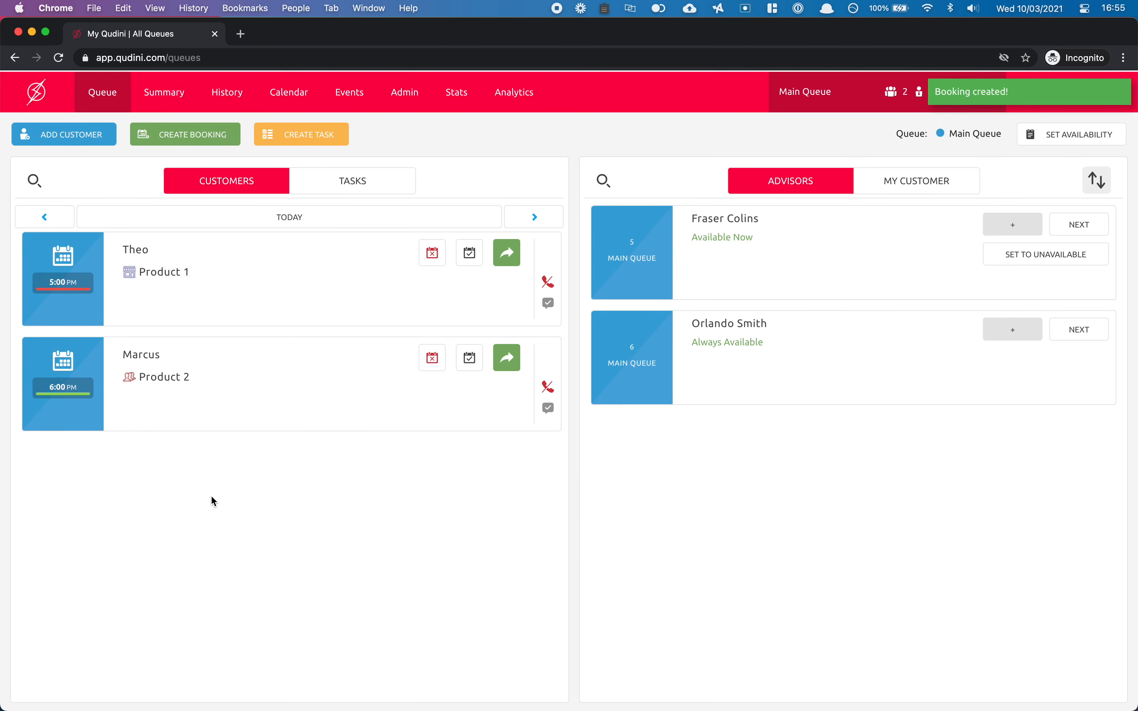
Step through the day view to confirm the new booking appears on Friday 12 March.
{"action": "left_click", "coordinate": [535, 217]}
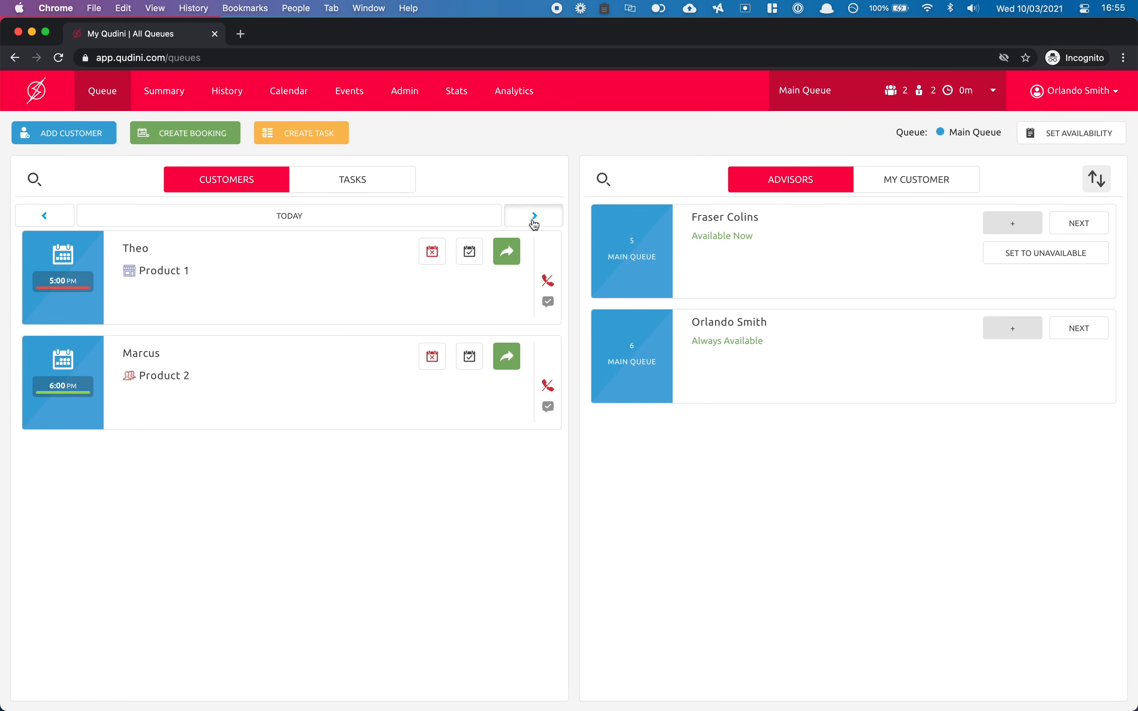
{"action": "left_click", "coordinate": [535, 217]}
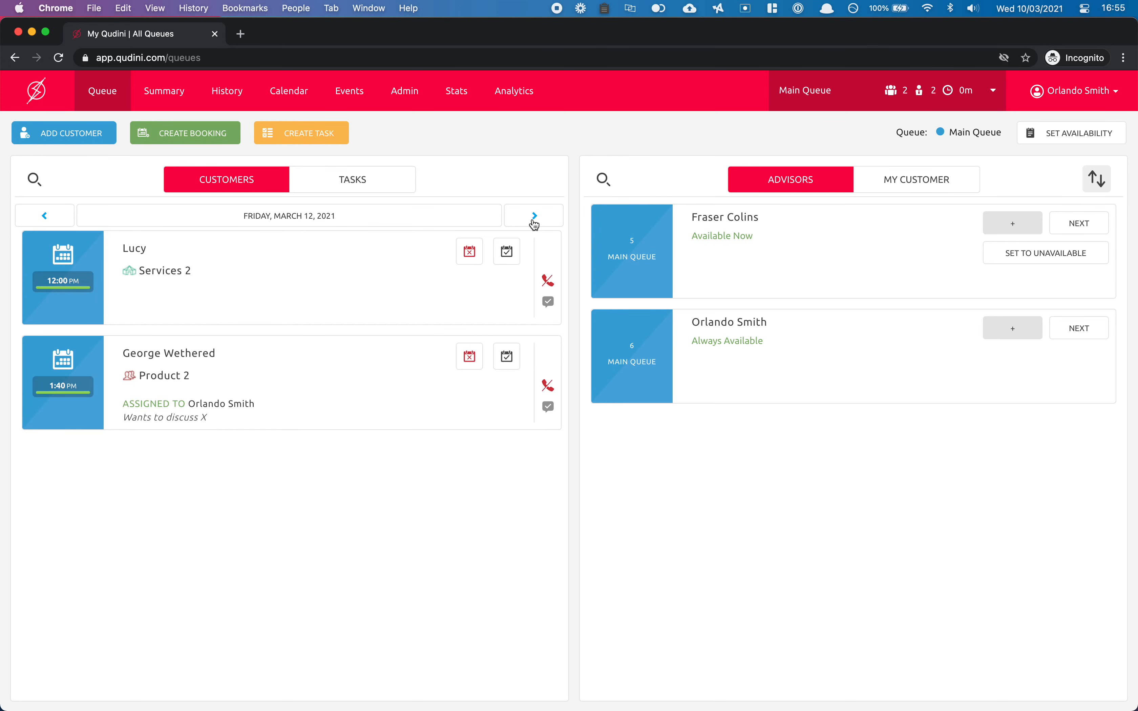
{"action": "left_click", "coordinate": [46, 217]}
{"action": "left_click", "coordinate": [535, 217]}
Return to today's bookings and check in the 5:00 PM customer as arrived.
{"action": "left_click", "coordinate": [293, 217]}
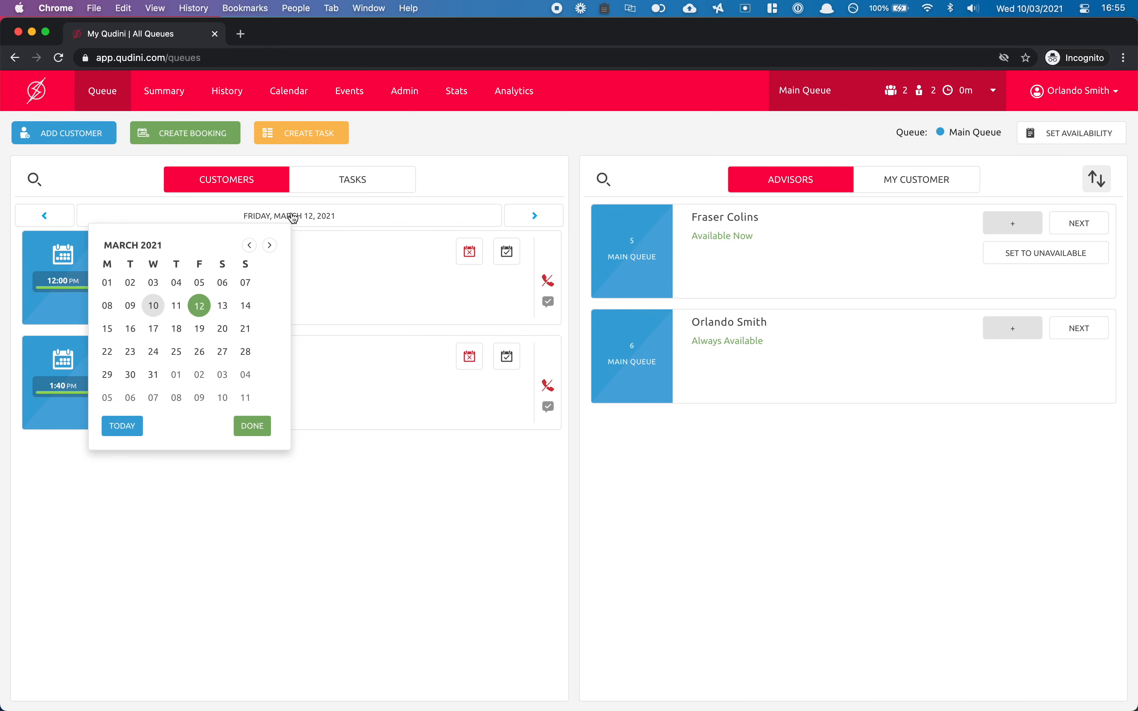
{"action": "left_click", "coordinate": [156, 306]}
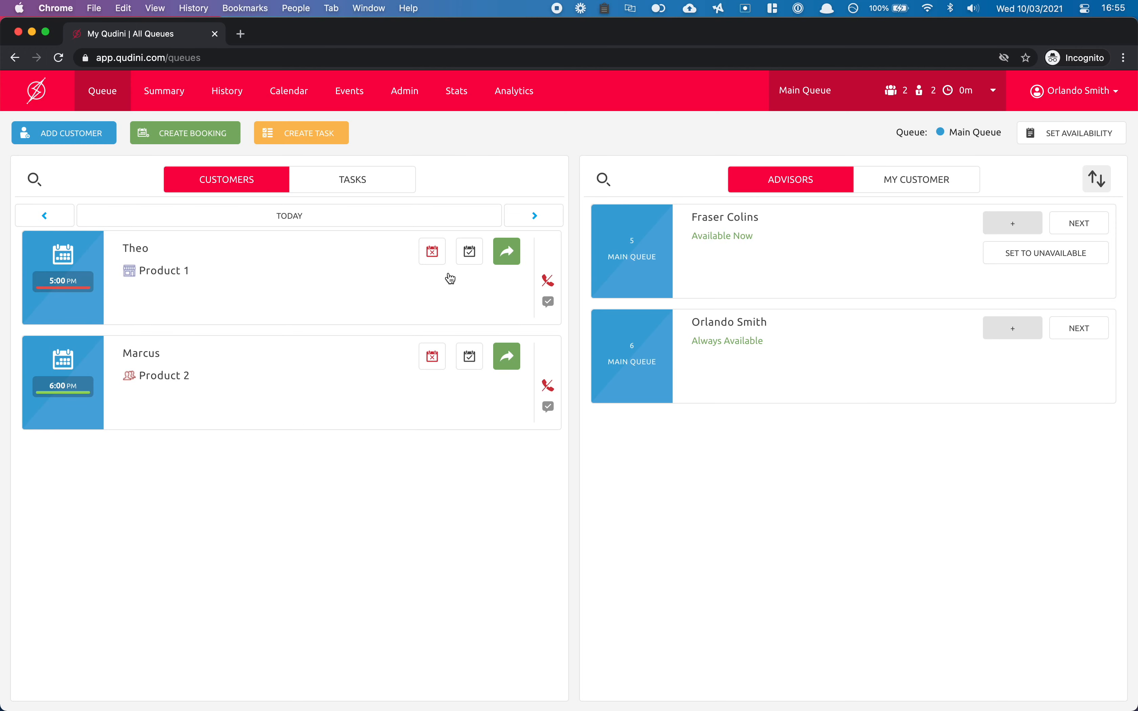
{"action": "left_click", "coordinate": [466, 260]}
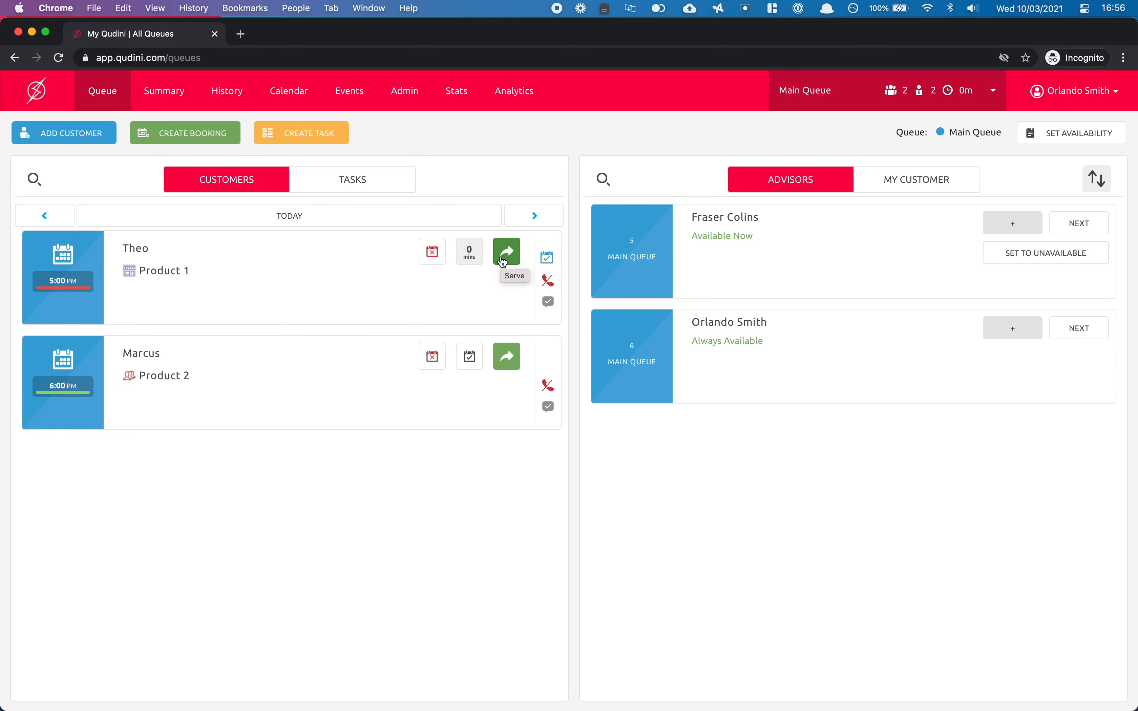
Review the 5:00 PM customer's audit and question answers, then assign them to the first available advisor.
{"action": "left_click", "coordinate": [83, 275]}
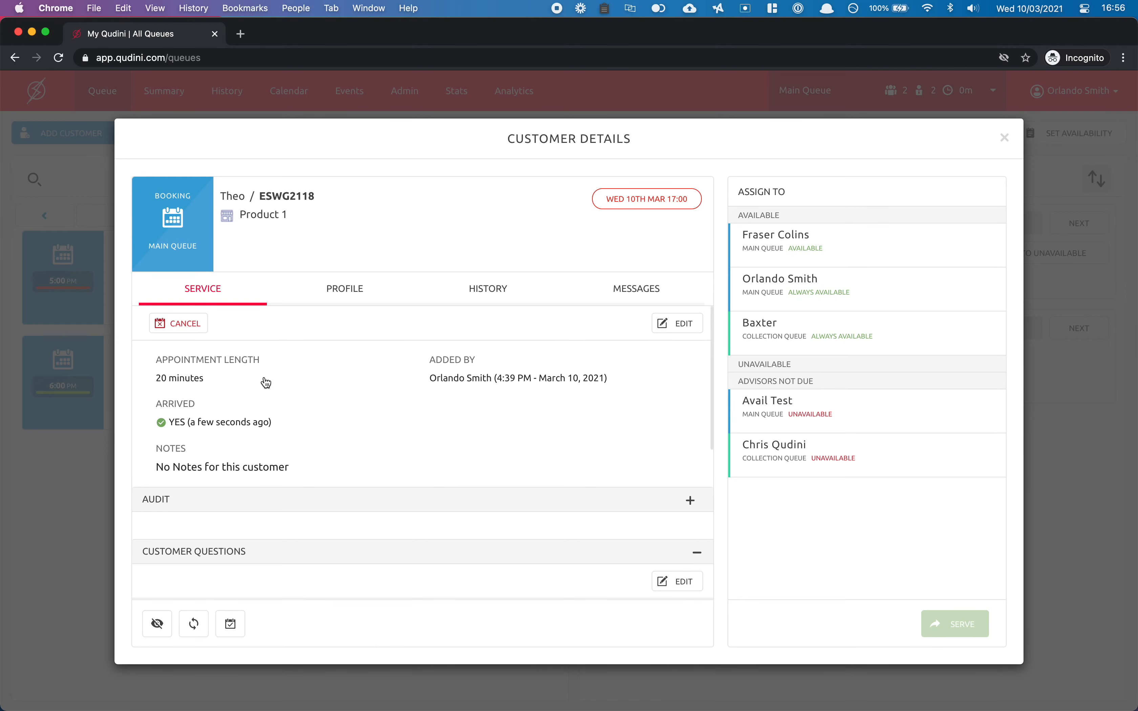
{"action": "left_click", "coordinate": [832, 263]}
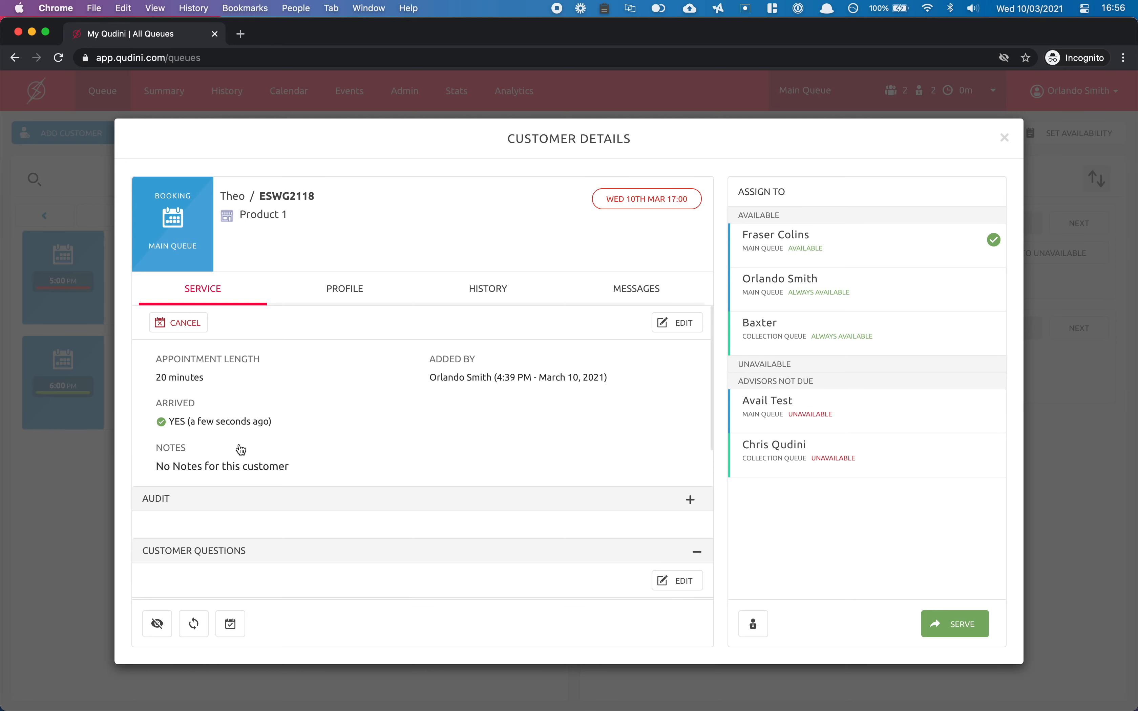
{"action": "scroll", "coordinate": [241, 450], "scroll_direction": "down", "scroll_amount": 2}
{"action": "left_click", "coordinate": [264, 457]}
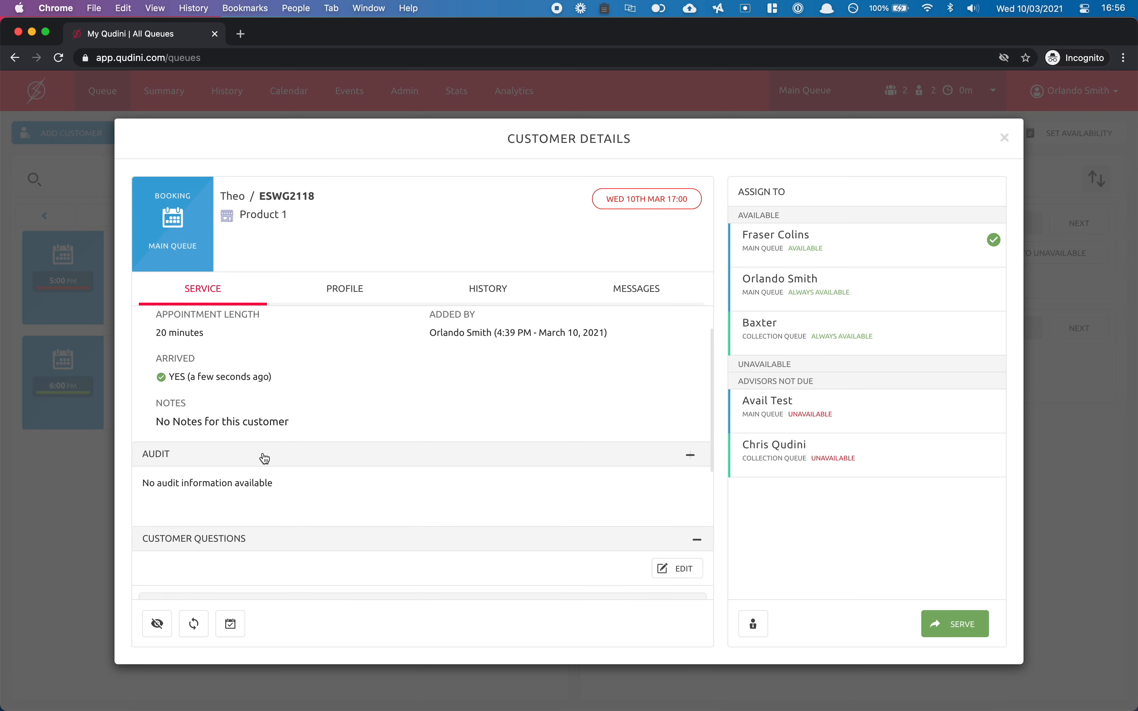
{"action": "left_click_drag", "start_coordinate": [274, 488], "coordinate": [142, 489]}
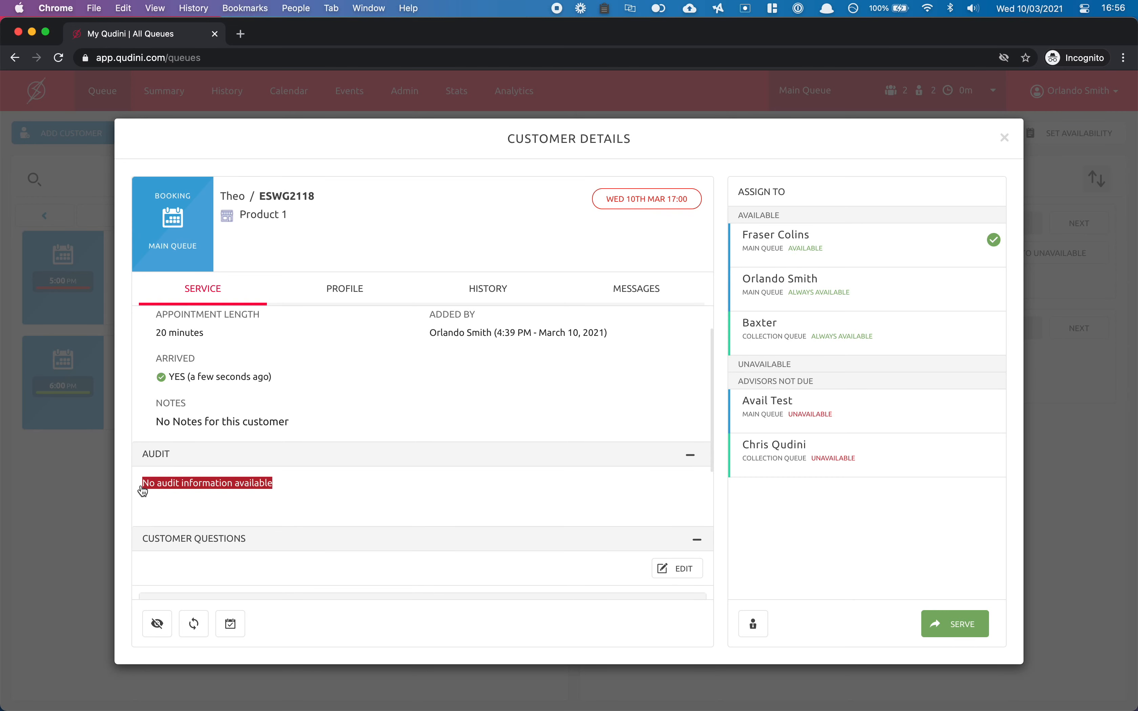
{"action": "left_click", "coordinate": [198, 416]}
{"action": "scroll", "coordinate": [199, 416], "scroll_direction": "down", "scroll_amount": 5}
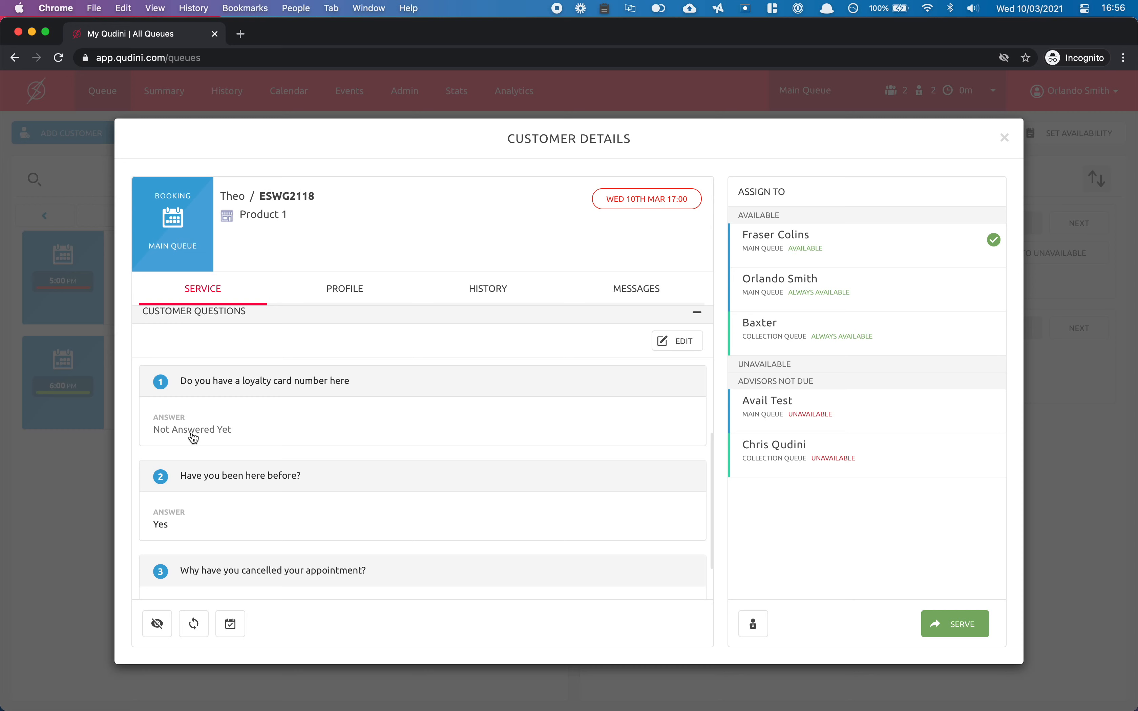
{"action": "scroll", "coordinate": [194, 438], "scroll_direction": "down", "scroll_amount": 2}
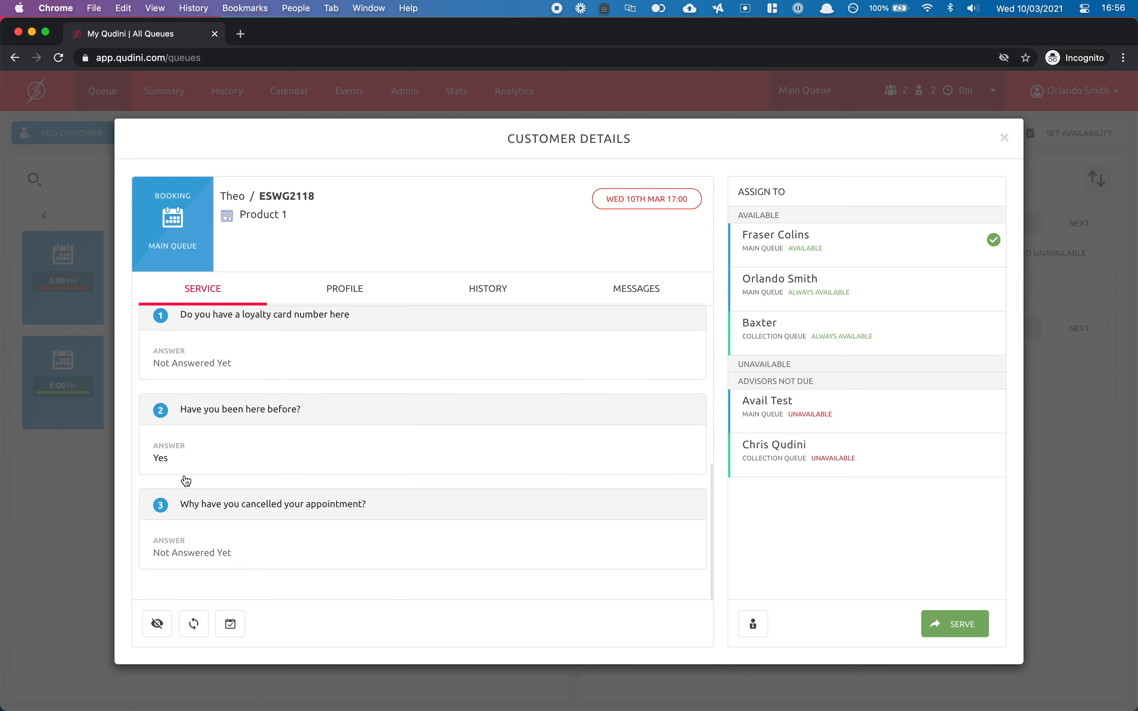
{"action": "scroll", "coordinate": [176, 528], "scroll_direction": "up", "scroll_amount": 2}
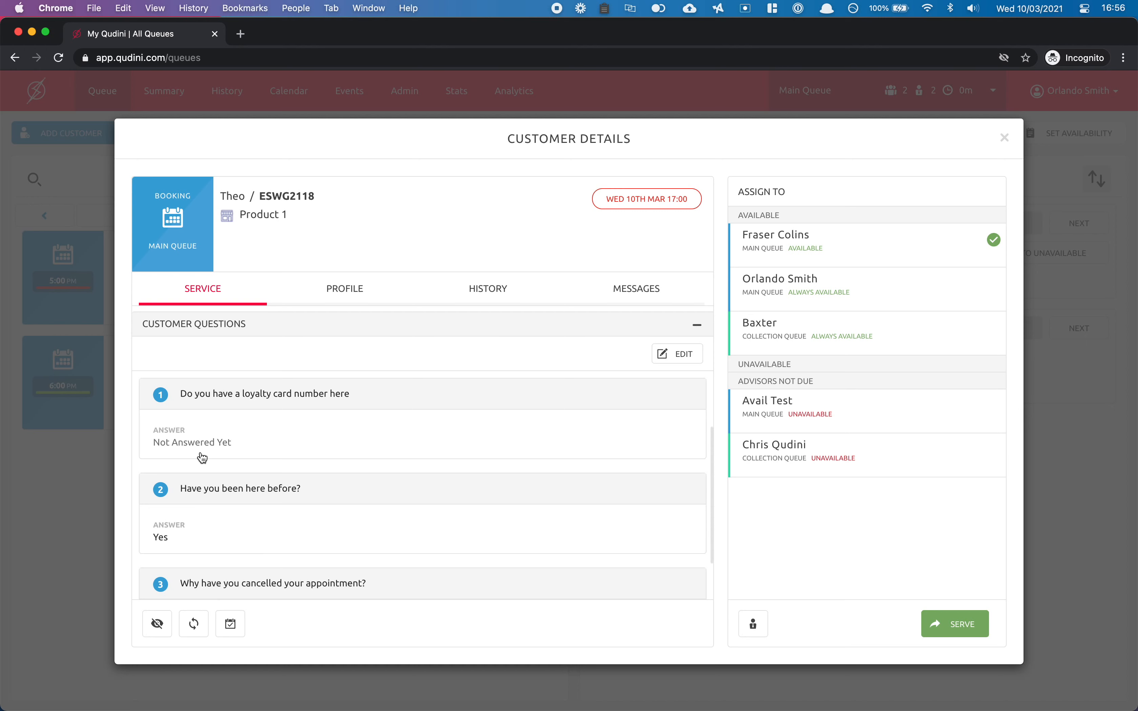
{"action": "scroll", "coordinate": [201, 457], "scroll_direction": "up", "scroll_amount": 5}
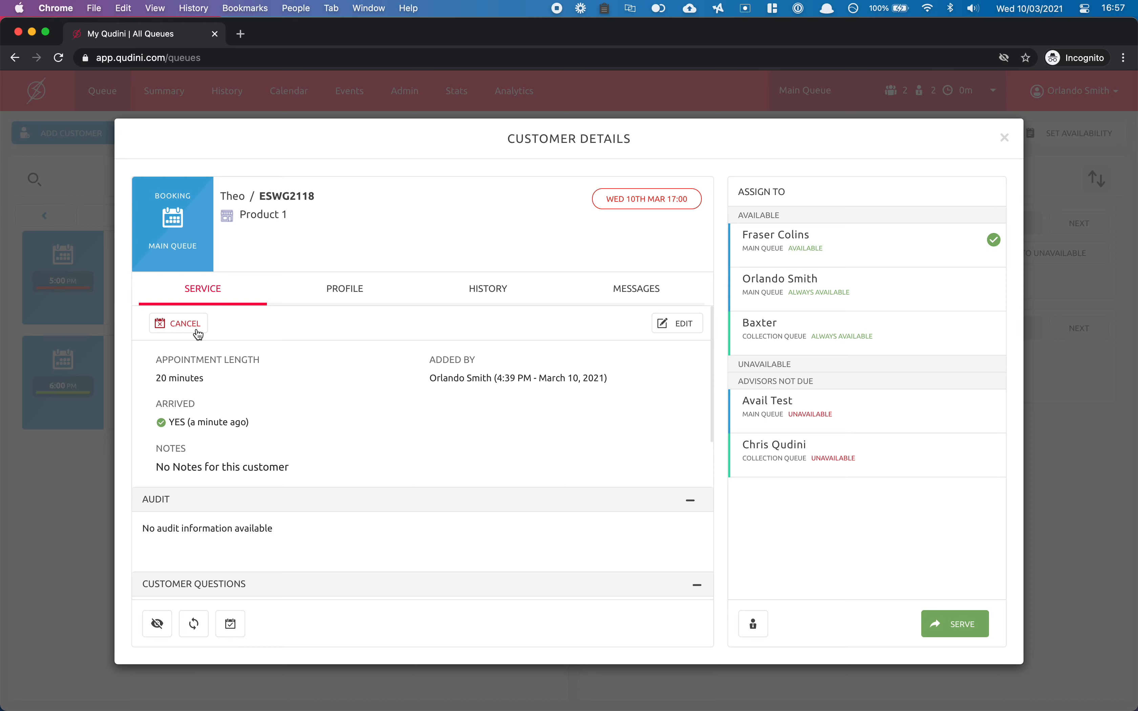
{"action": "left_click", "coordinate": [753, 624]}
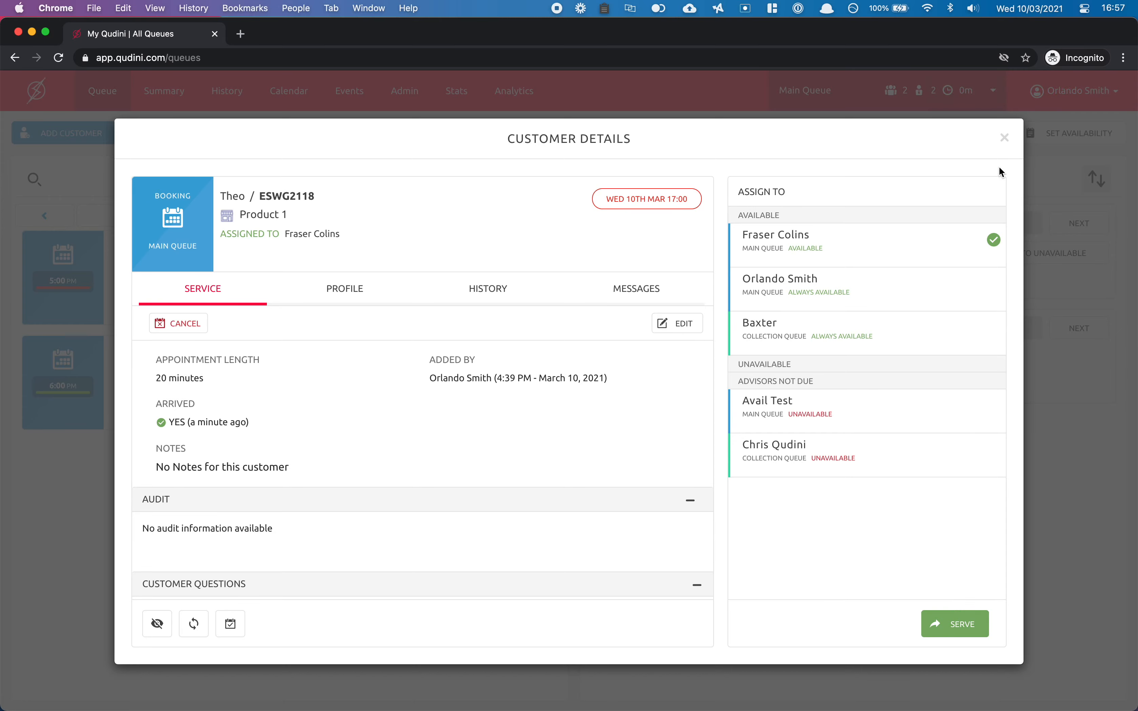
Serve the 5:00 PM customer with their advisor and the 6:00 PM customer with the always-available advisor.
{"action": "left_click", "coordinate": [1004, 138]}
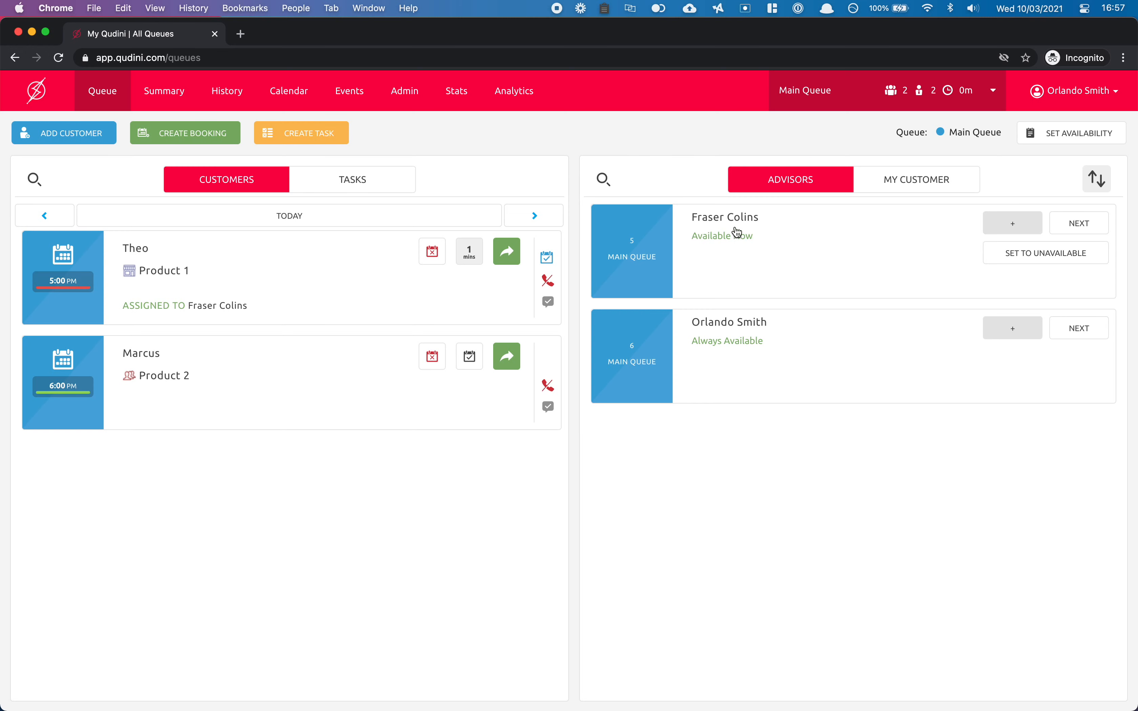
{"action": "left_click", "coordinate": [510, 251]}
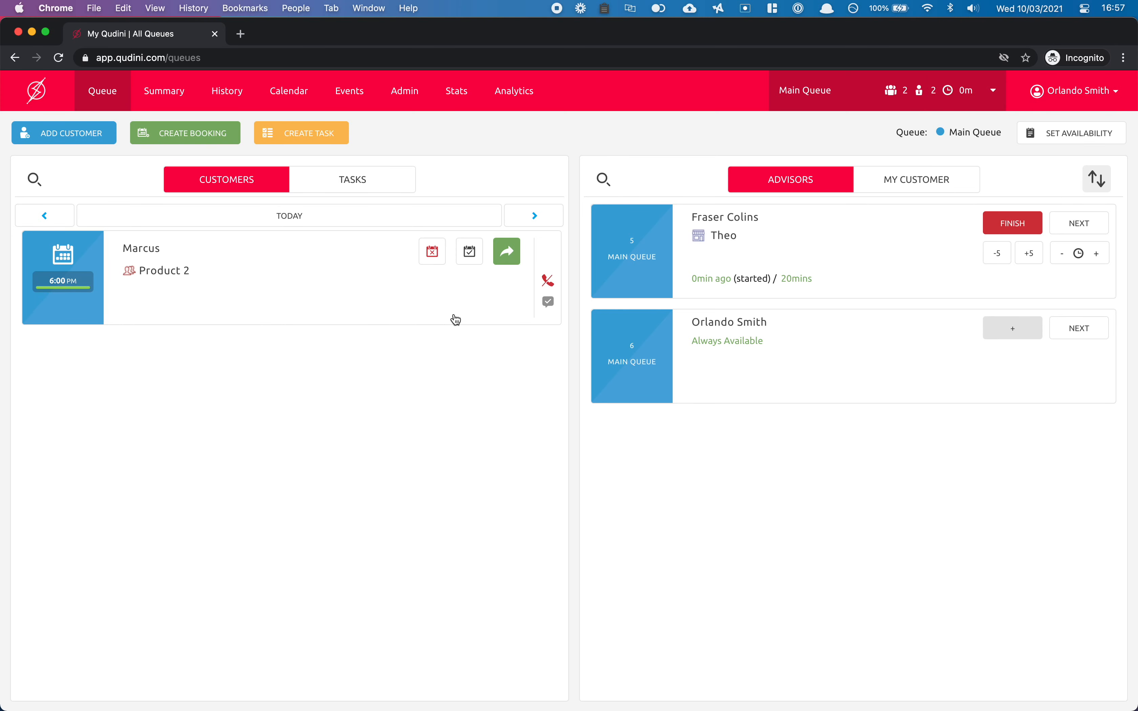
{"action": "left_click", "coordinate": [507, 251]}
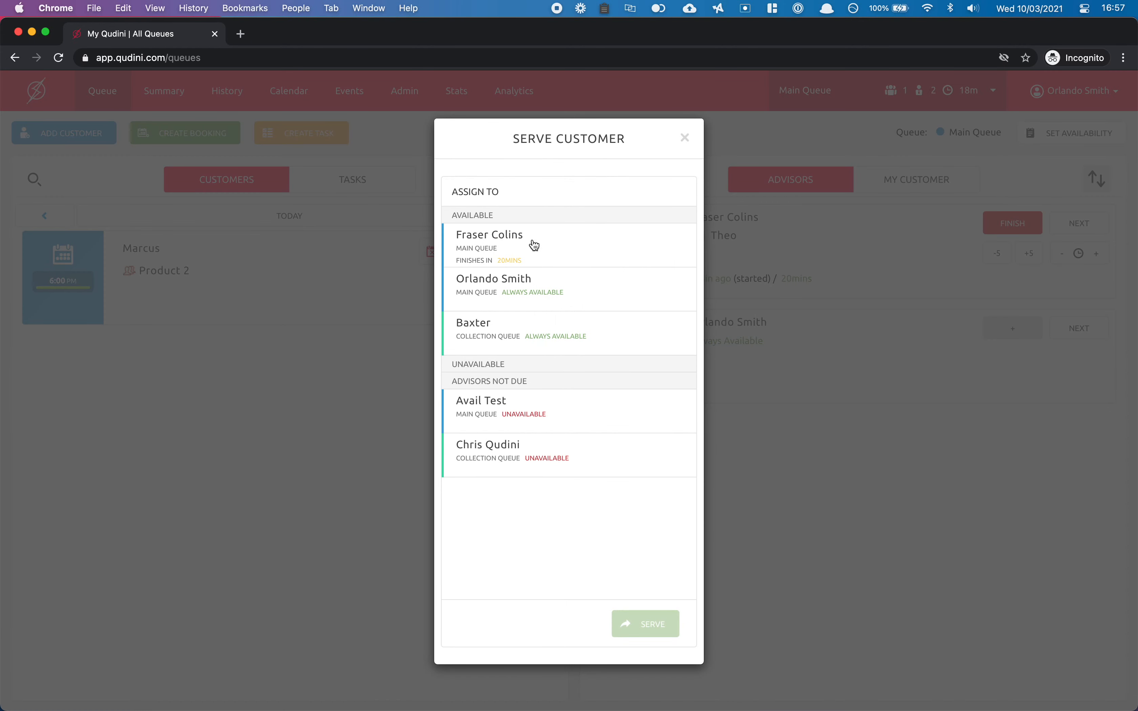
{"action": "left_click", "coordinate": [544, 301]}
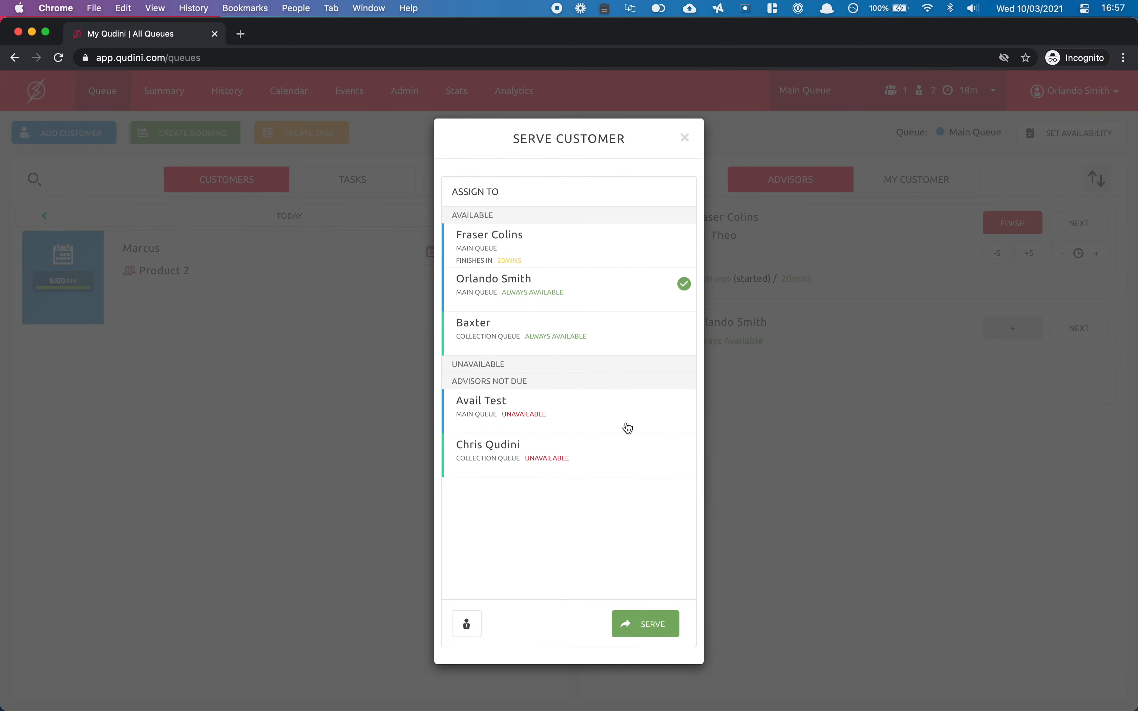
{"action": "left_click", "coordinate": [644, 622]}
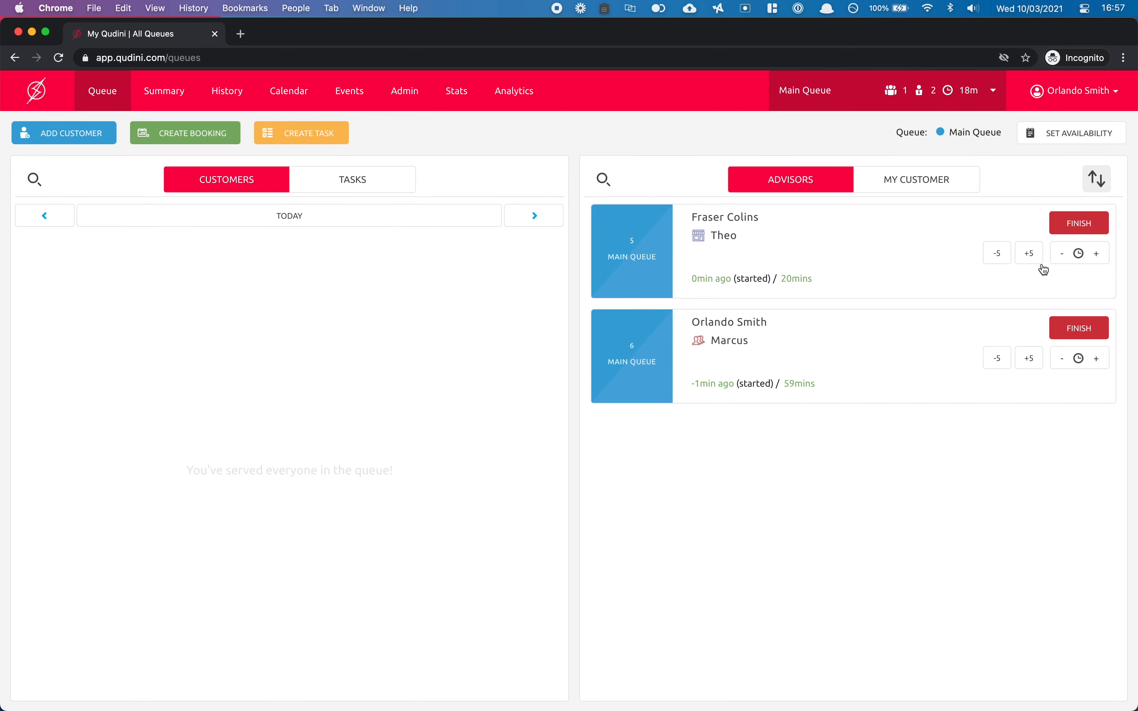
Finish the first advisor's service, adding a No Sale outcome alongside Multiple Sale.
{"action": "left_click", "coordinate": [1080, 232]}
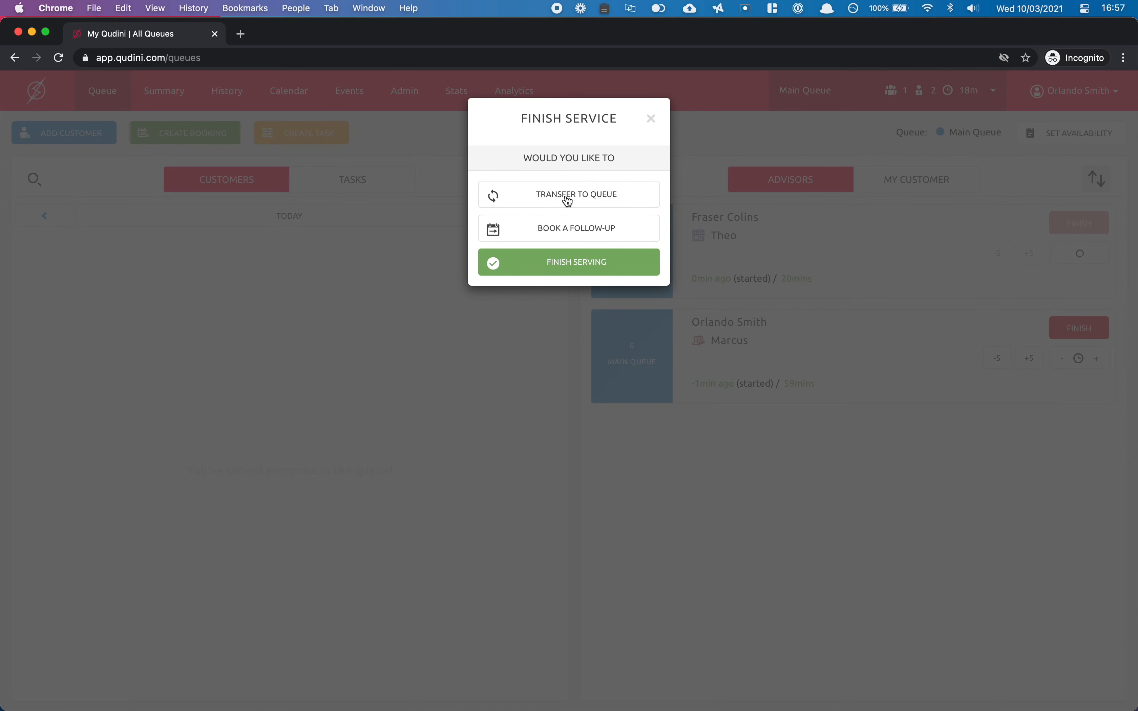
{"action": "left_click", "coordinate": [586, 263]}
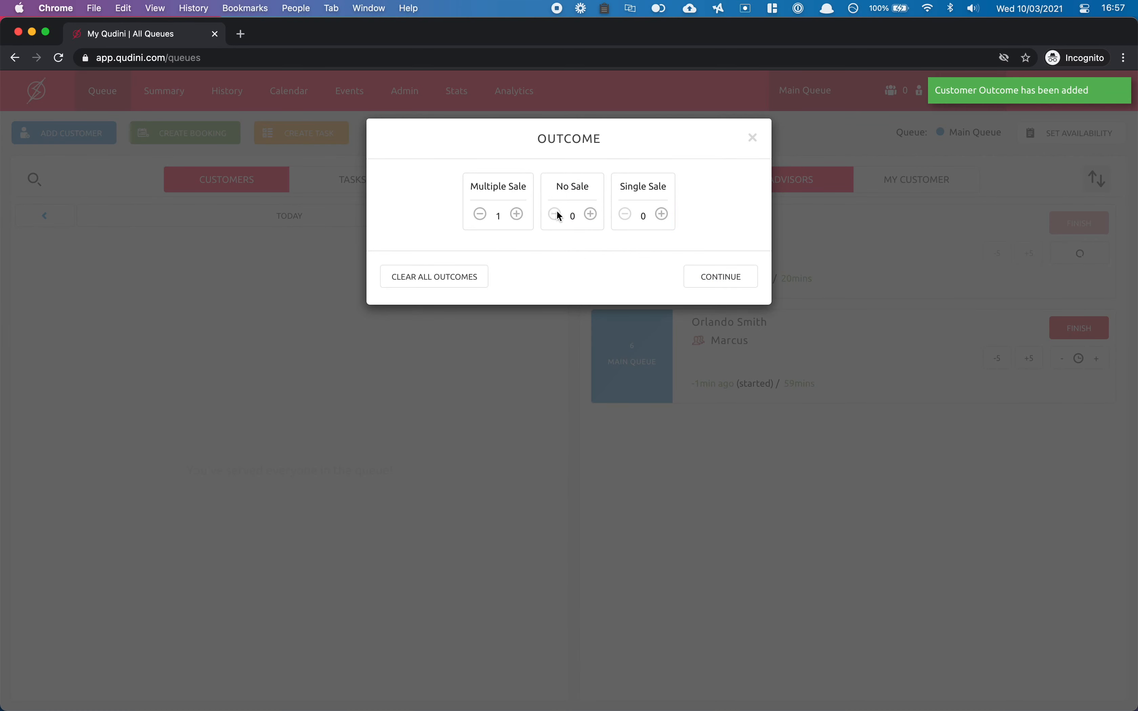
{"action": "left_click", "coordinate": [590, 215]}
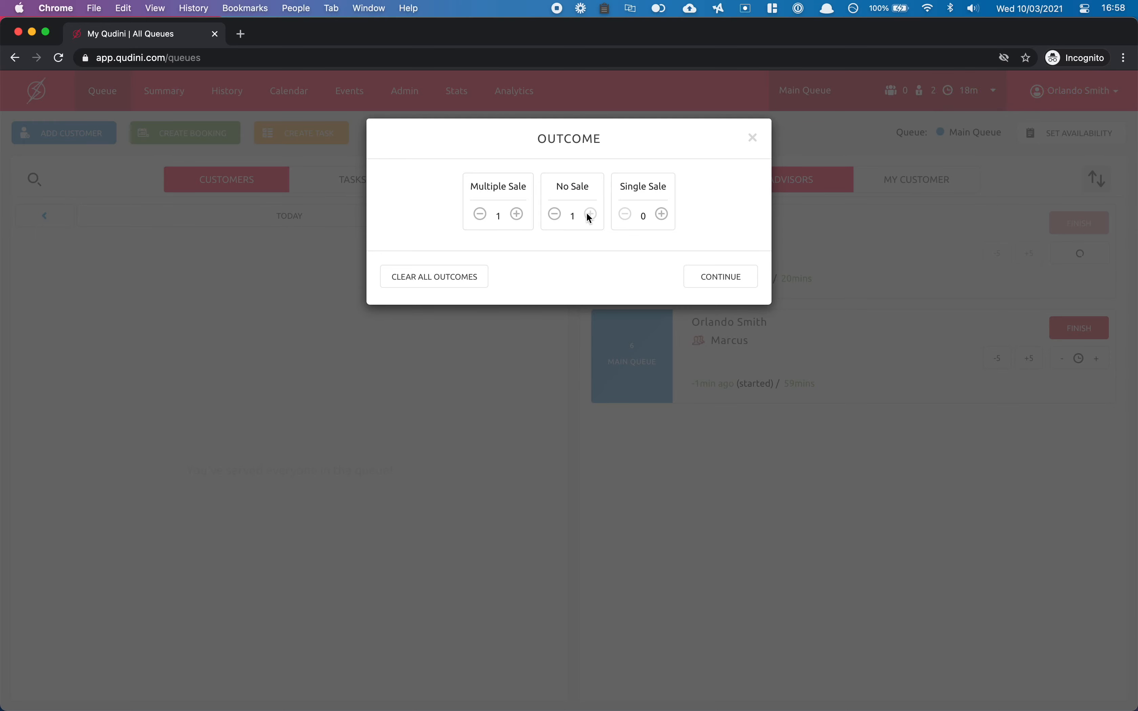
{"action": "left_click", "coordinate": [713, 279]}
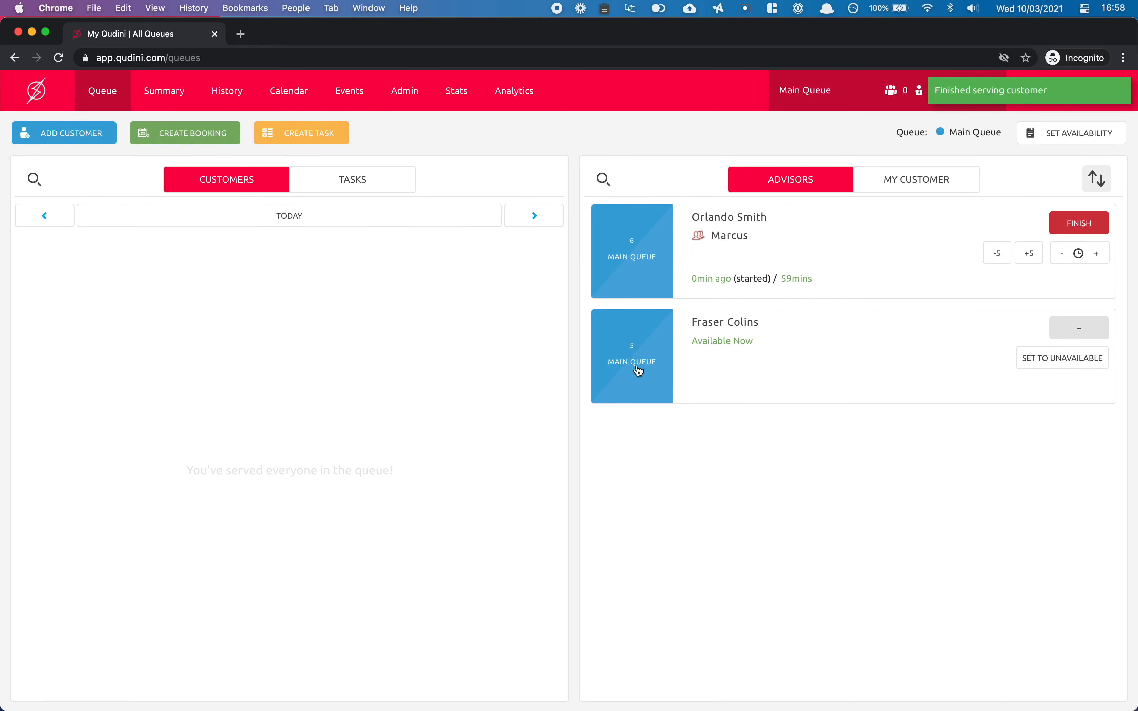